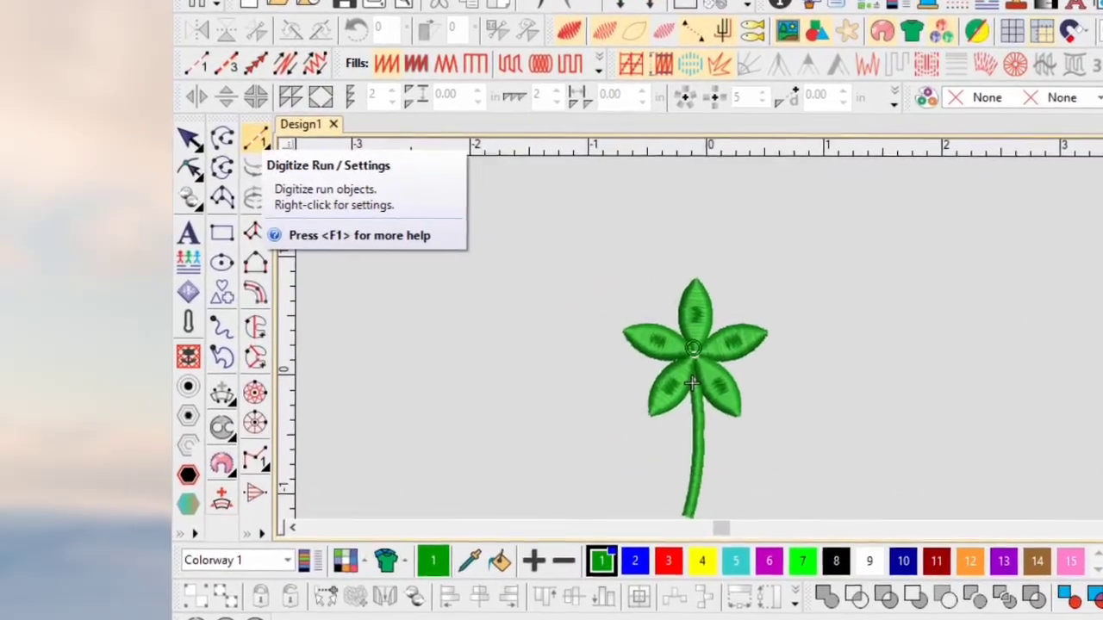
# Step: Examine the five-petal flower design and the run types available for Digitize Run
pyautogui.click(262, 143)
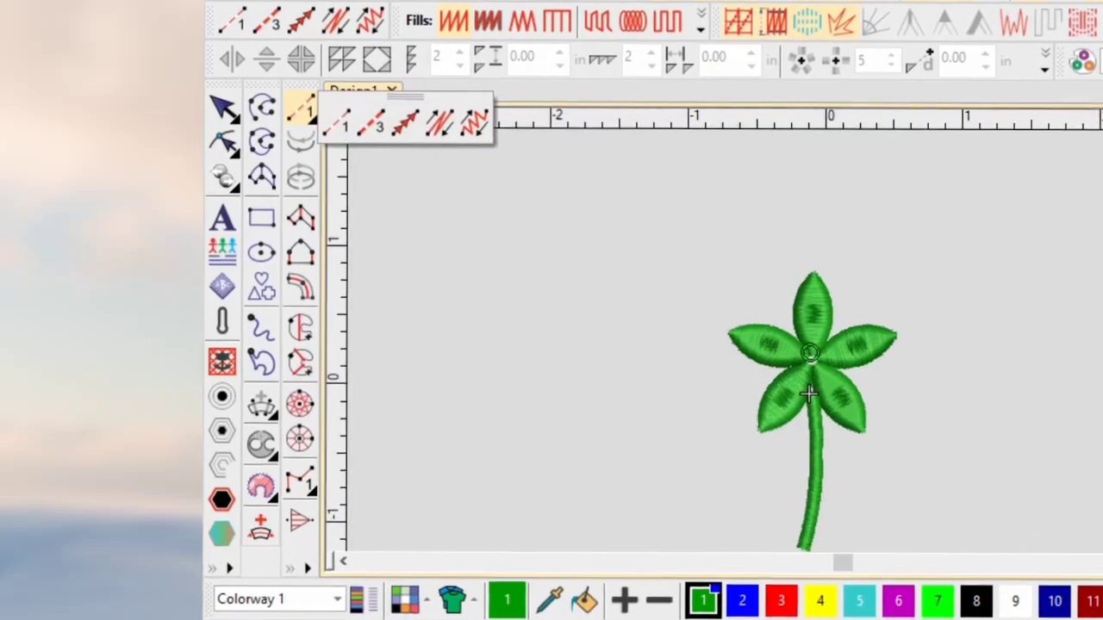
pyautogui.press('Escape')
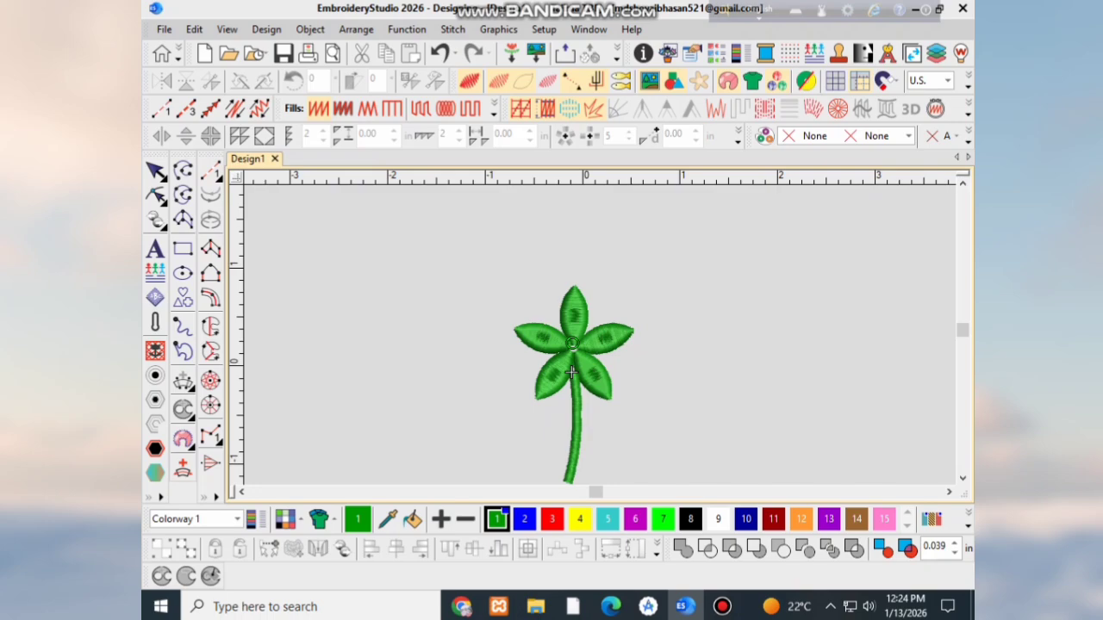
pyautogui.scroll(-2, 571, 372)
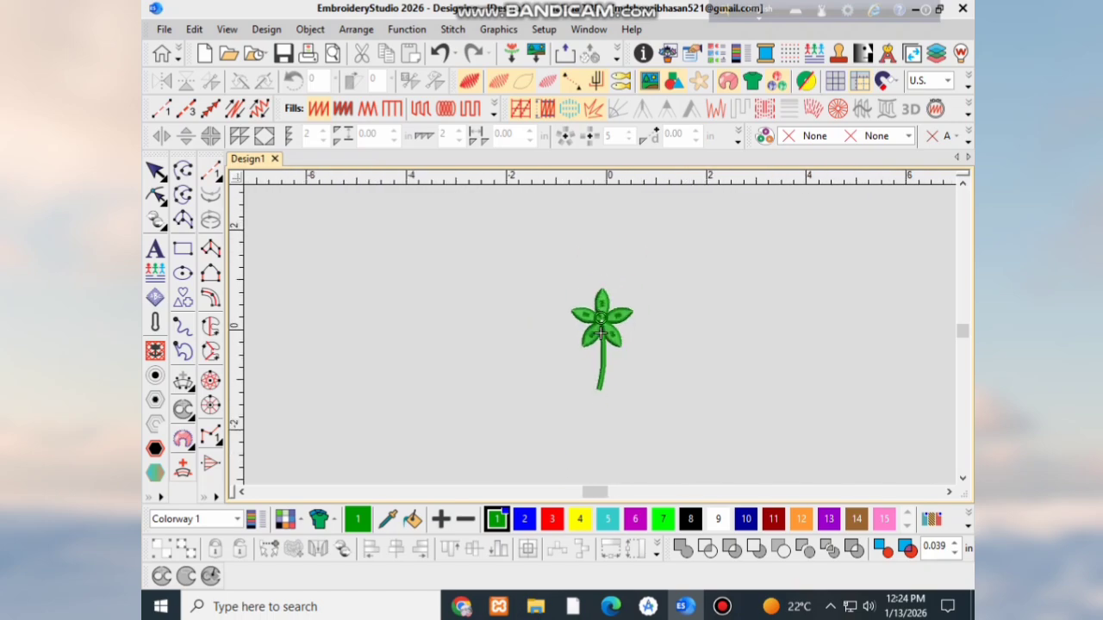
pyautogui.scroll(2, 601, 332)
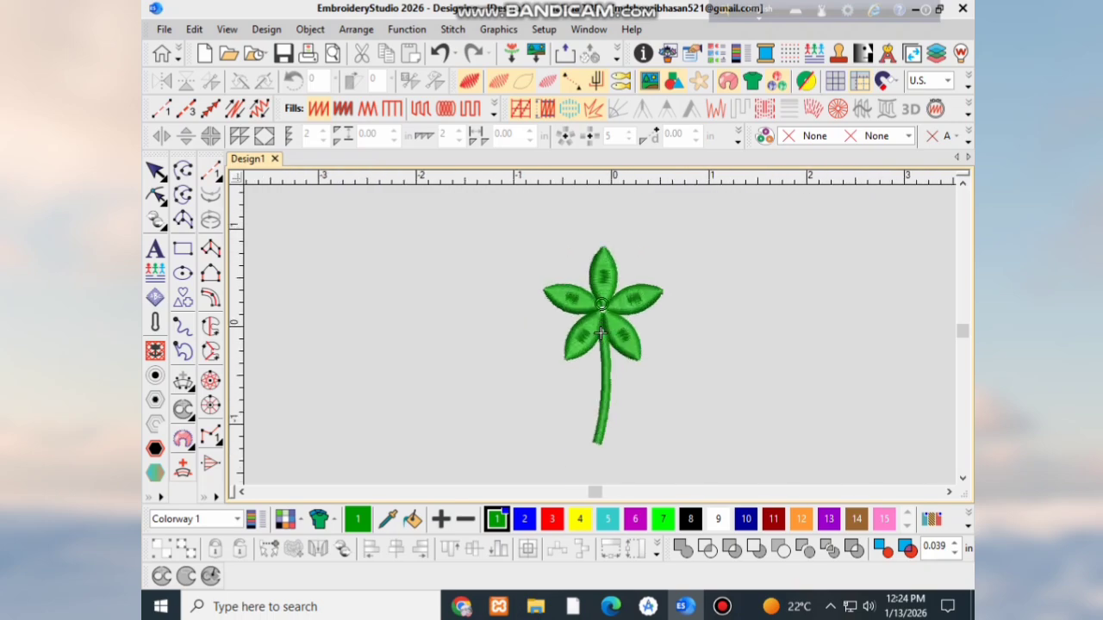
pyautogui.scroll(4, 600, 332)
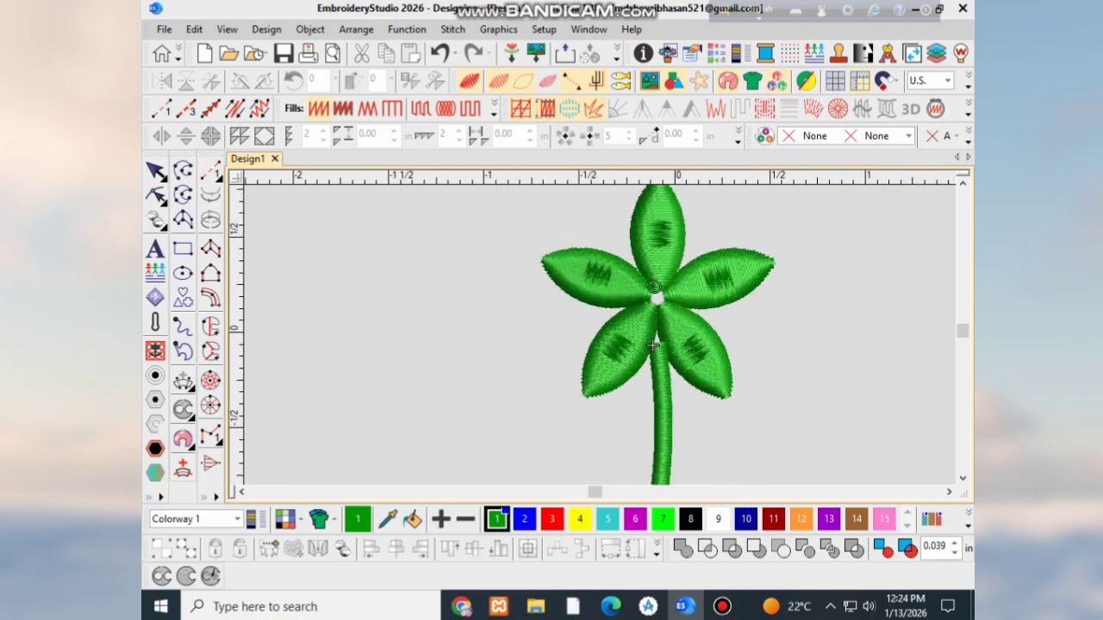
pyautogui.scroll(-2, 625, 338)
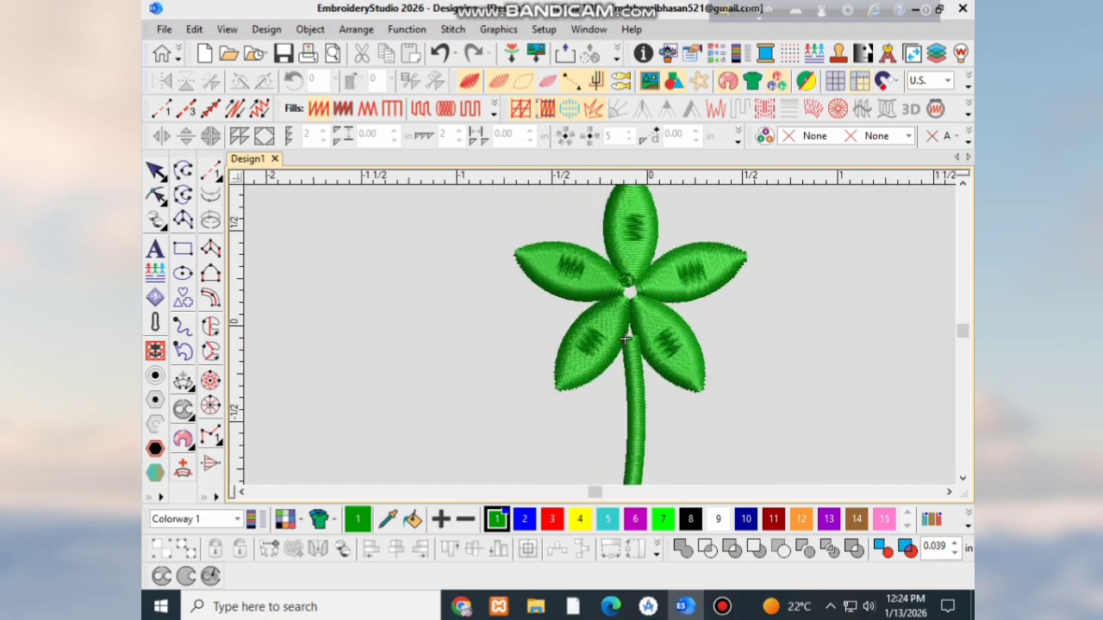
pyautogui.scroll(-1, 626, 338)
pyautogui.click(212, 173)
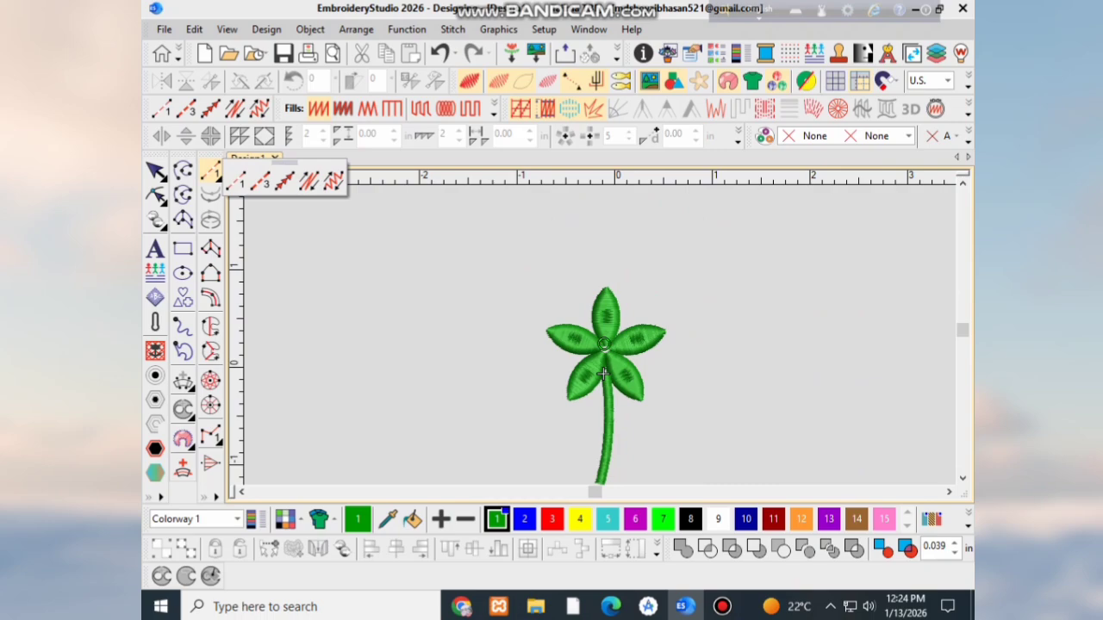
# Step: Delete the two side petals and two lower petals of the flower, keeping the upright petal and the stem
pyautogui.scroll(3, 603, 373)
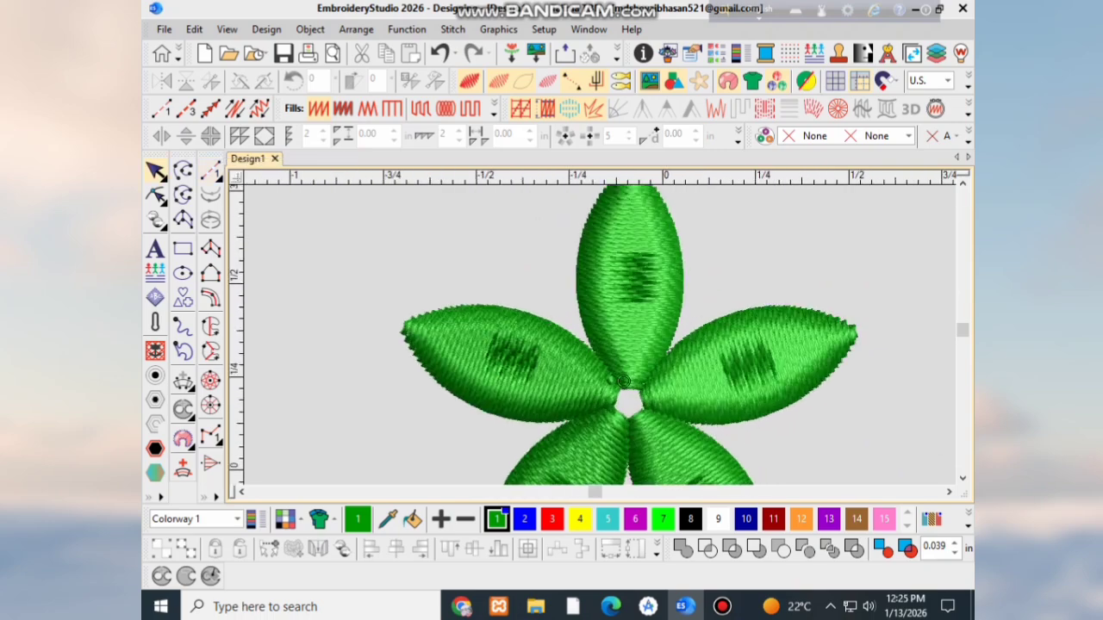
pyautogui.scroll(2, 624, 381)
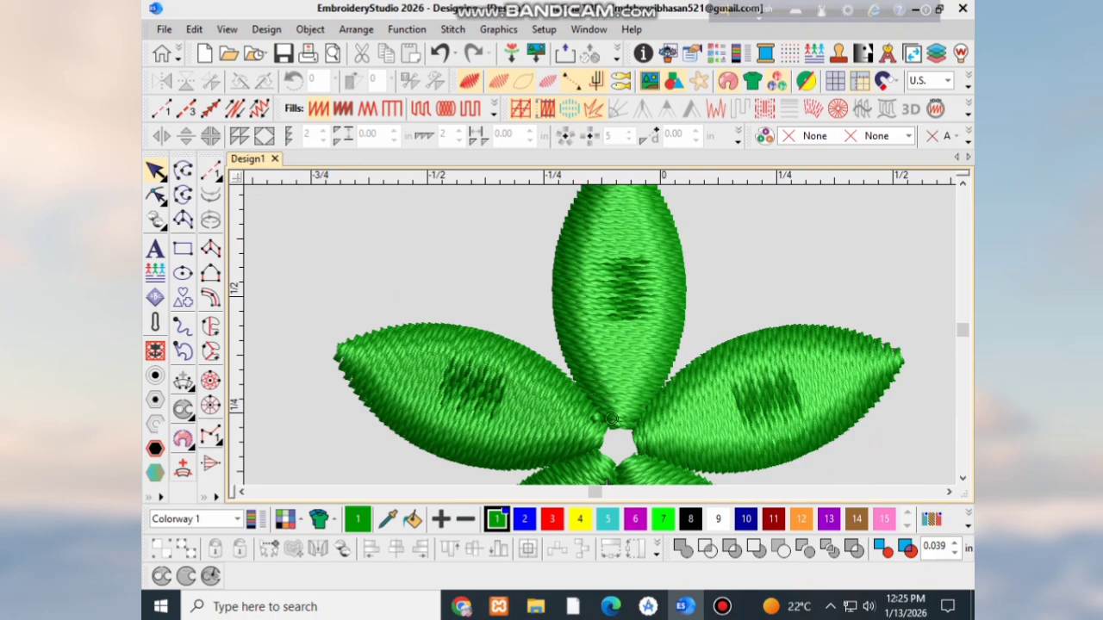
pyautogui.click(611, 419)
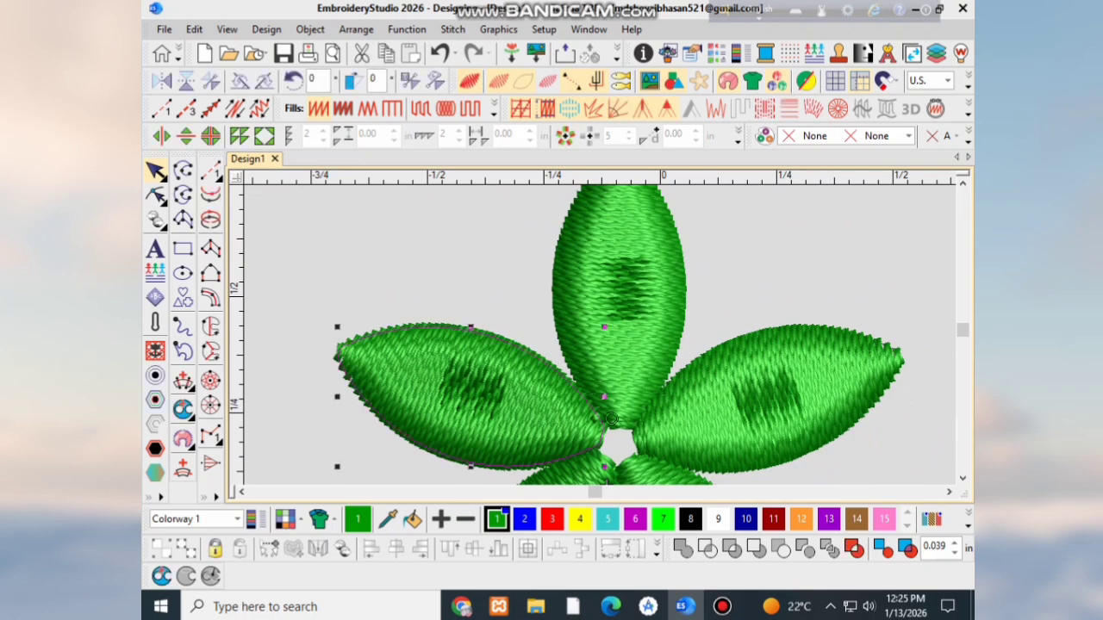
pyautogui.press('Delete')
pyautogui.press('Delete')
pyautogui.press('Delete')
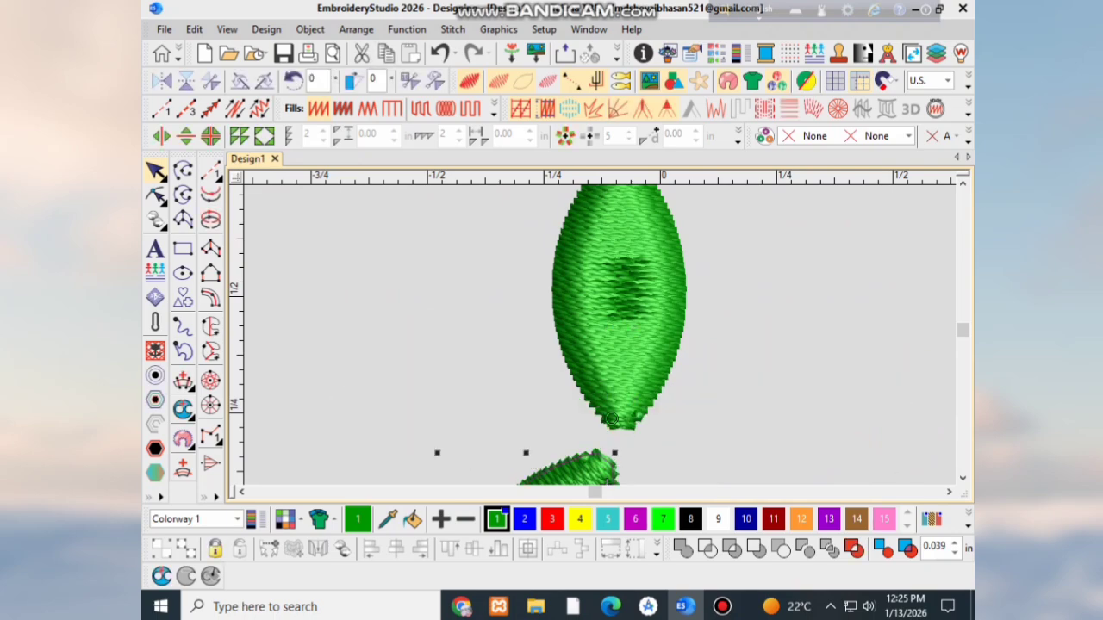
pyautogui.scroll(-3, 609, 482)
pyautogui.press('Delete')
pyautogui.scroll(3, 583, 480)
pyautogui.scroll(-2, 594, 482)
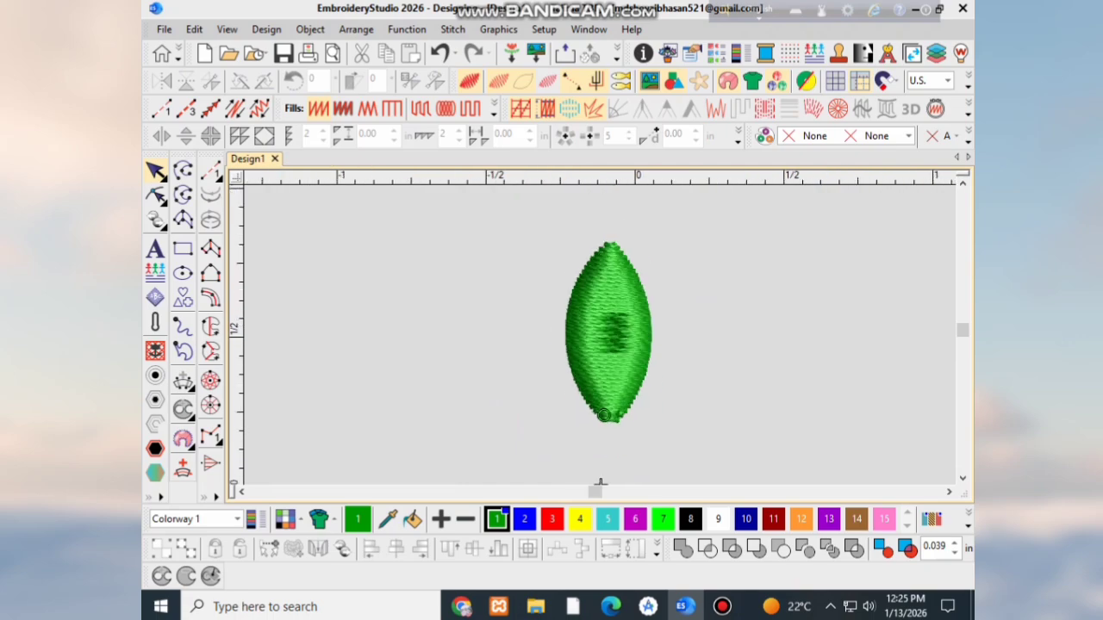
# Step: Digitize a single Run outline with curved sides along the whole edge of the remaining upright petal
pyautogui.scroll(2, 601, 484)
pyautogui.scroll(1, 598, 484)
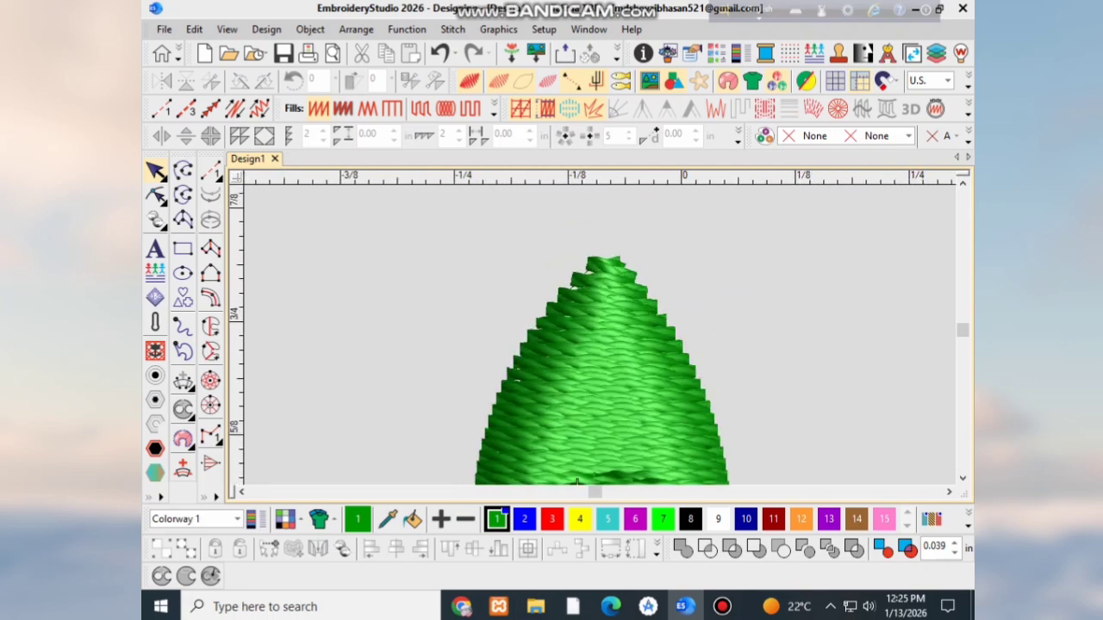
pyautogui.scroll(-3, 577, 481)
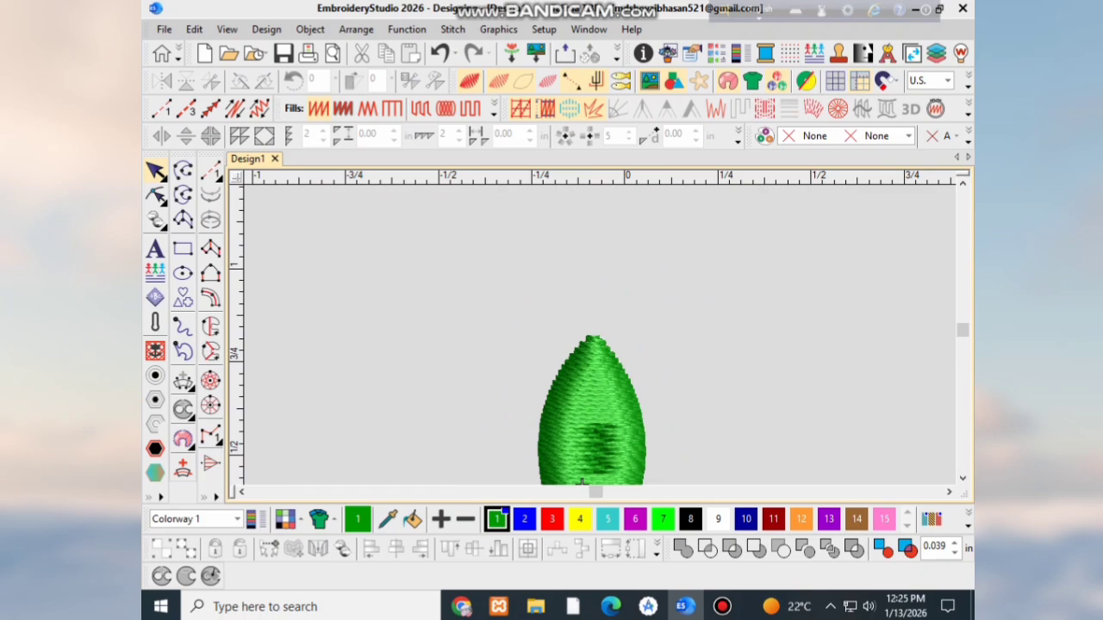
pyautogui.scroll(-1, 582, 483)
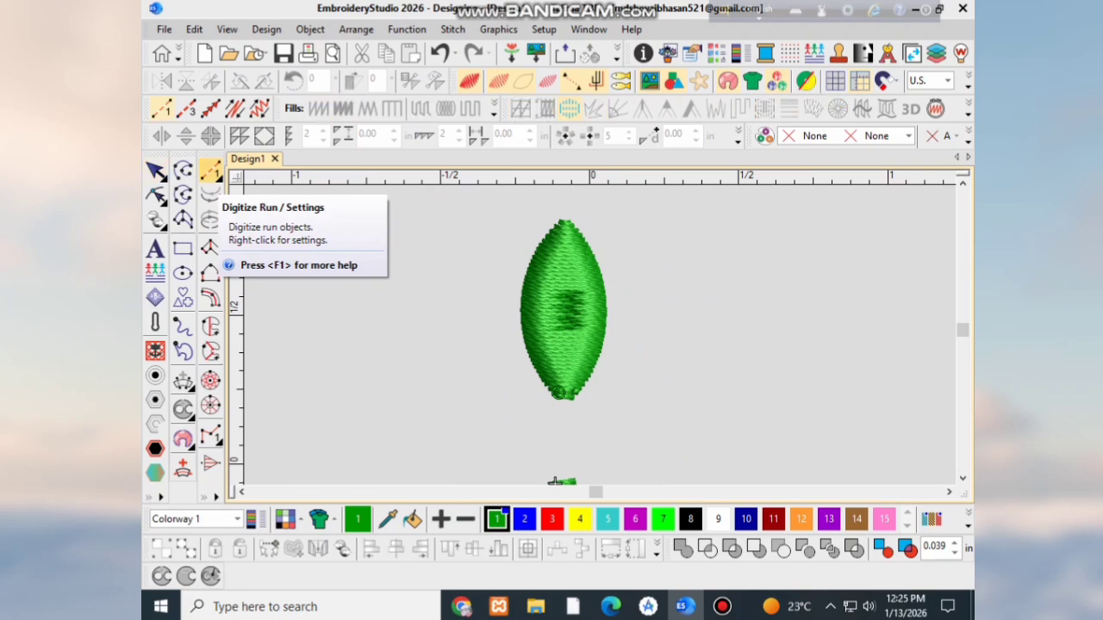
pyautogui.click(210, 171)
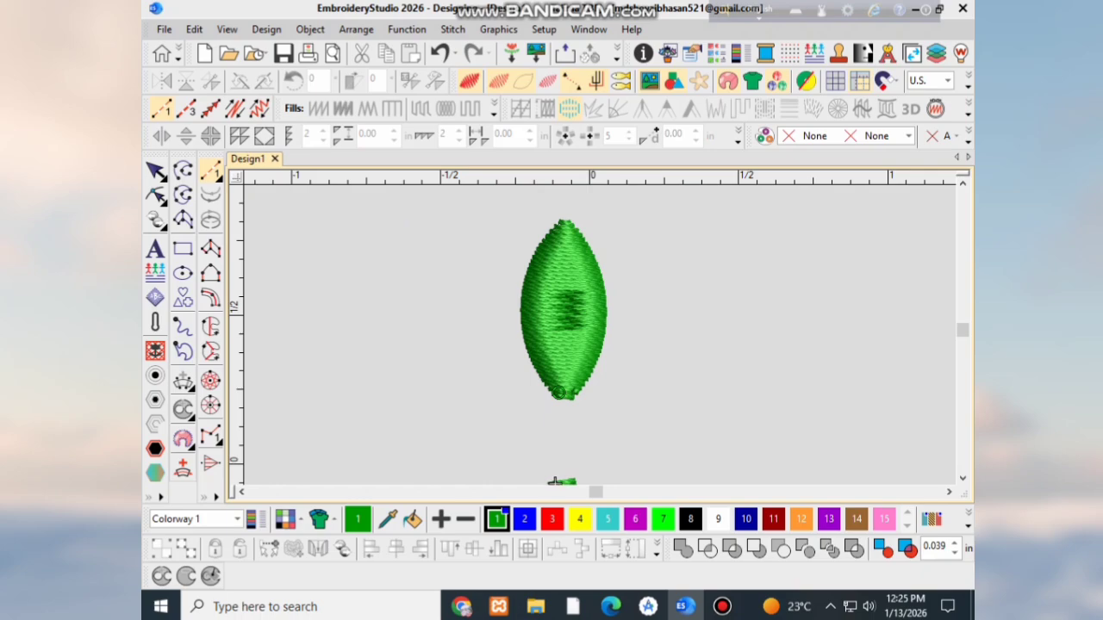
pyautogui.scroll(2, 565, 301)
pyautogui.scroll(-3, 594, 329)
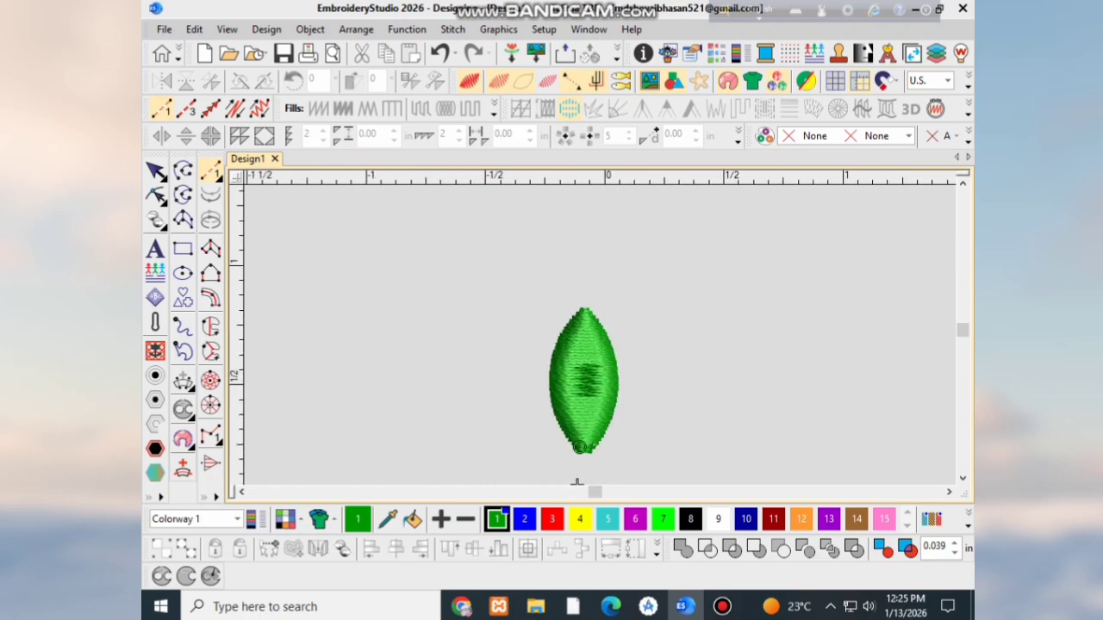
pyautogui.scroll(3, 577, 388)
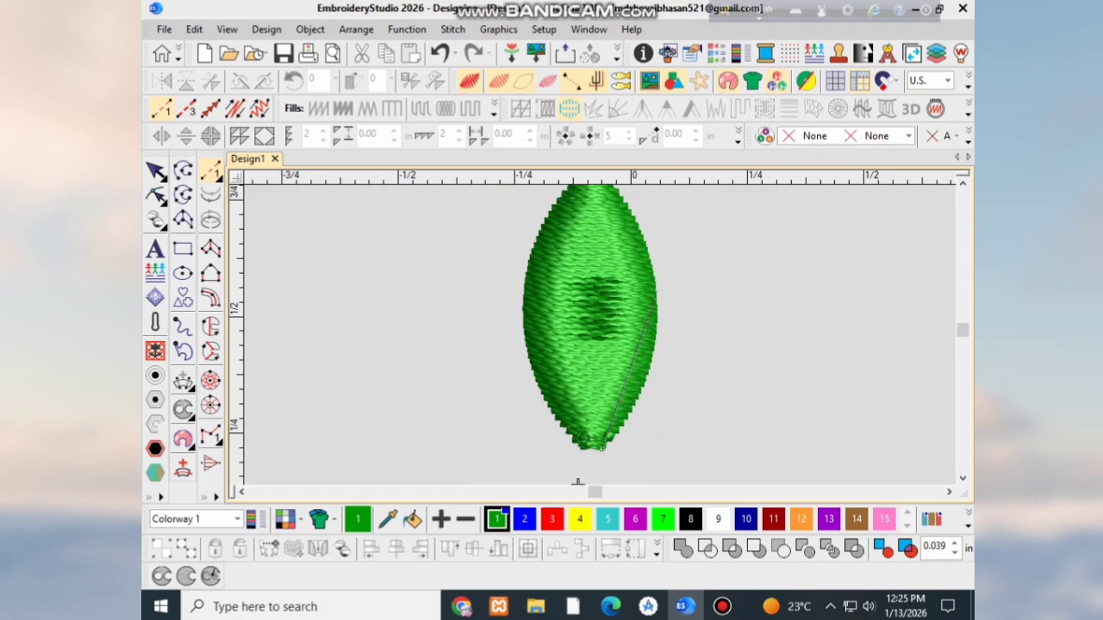
pyautogui.scroll(-1, 575, 479)
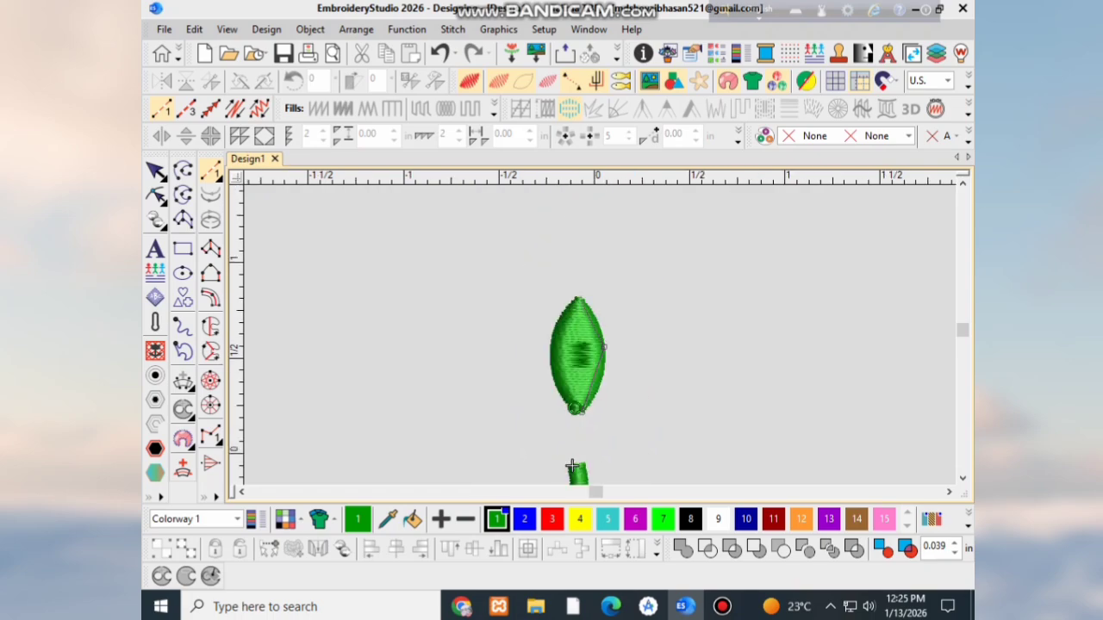
pyautogui.scroll(2, 573, 468)
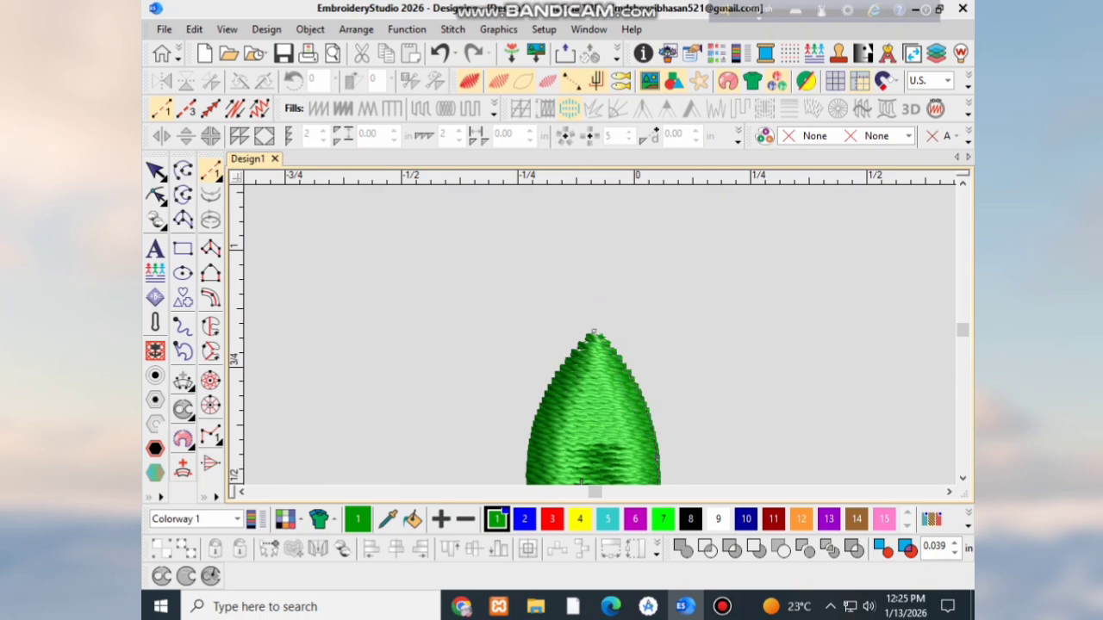
pyautogui.scroll(-1, 597, 334)
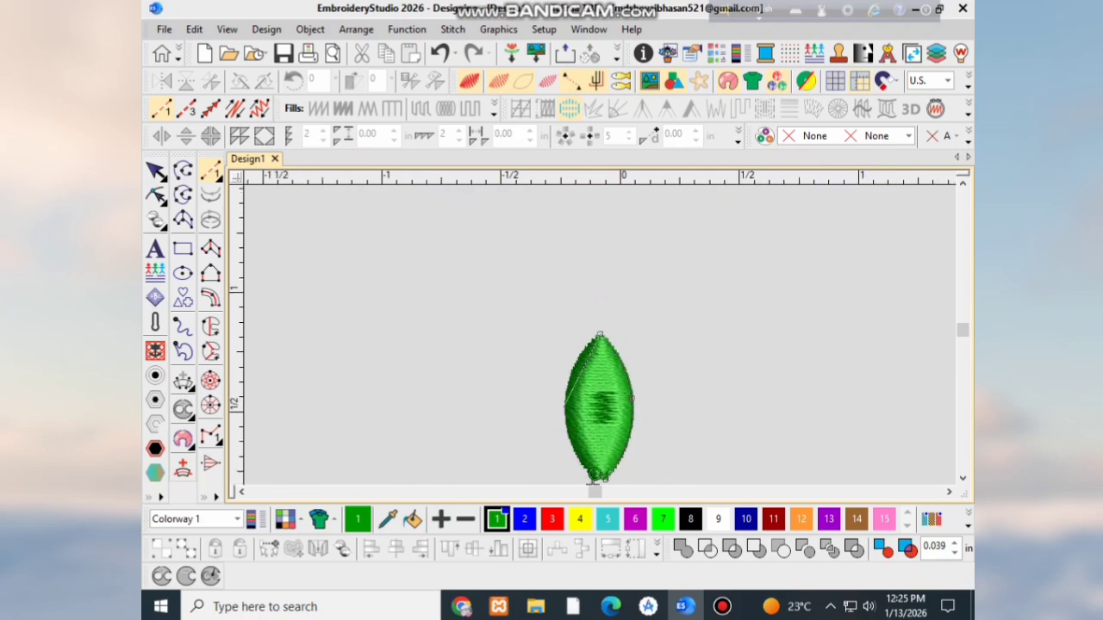
pyautogui.scroll(3, 588, 470)
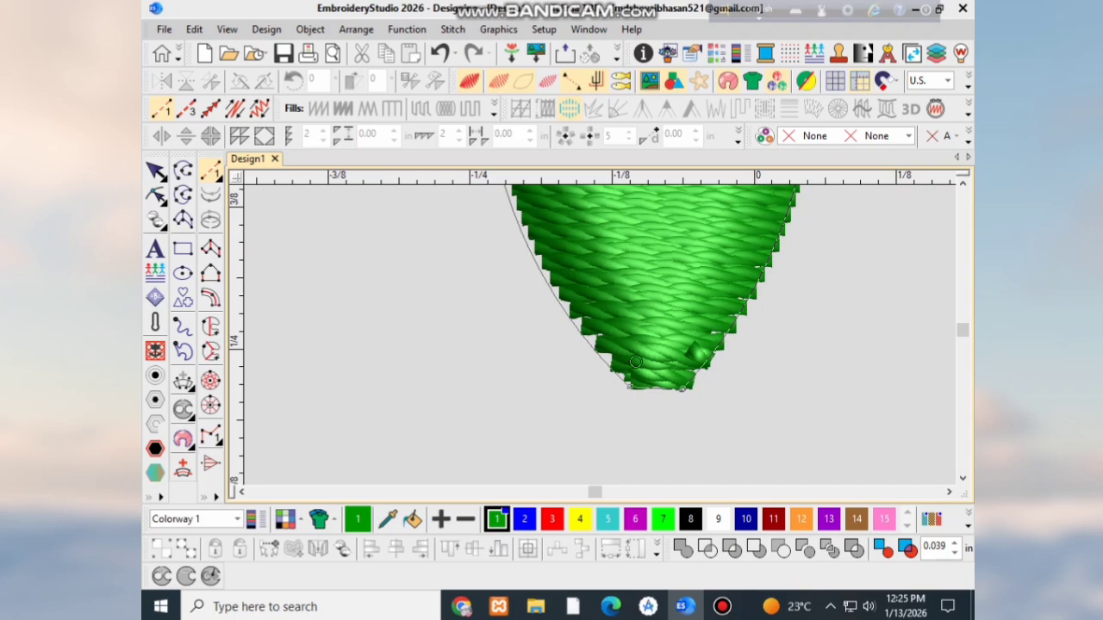
pyautogui.scroll(-2, 591, 348)
pyautogui.scroll(-1, 583, 394)
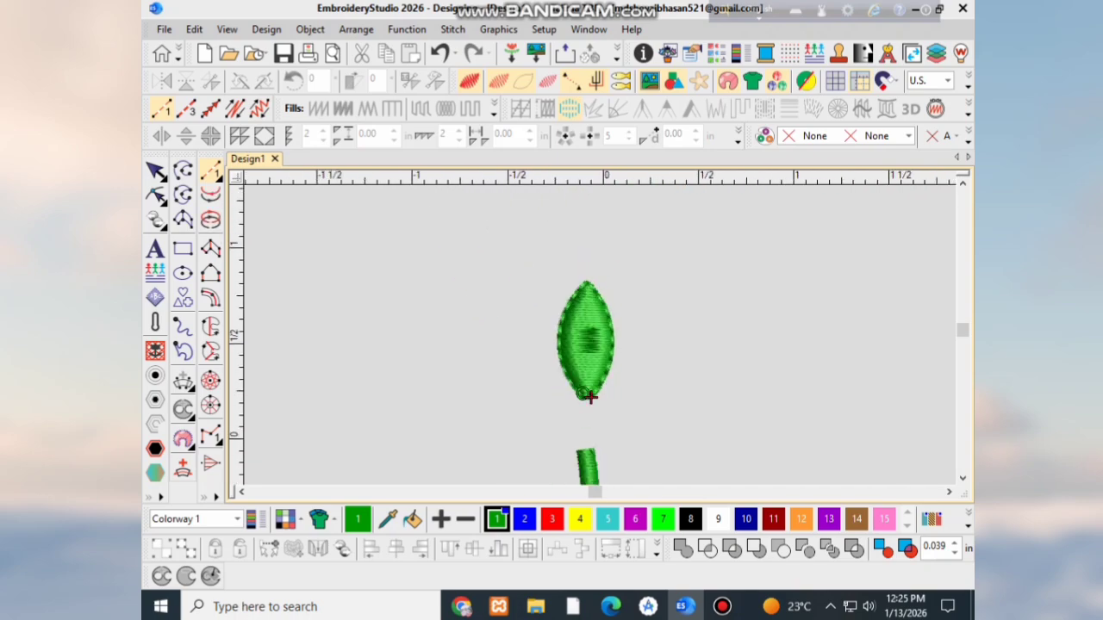
# Step: Examine the run stitches outlining the petal at its tip and along its sides
pyautogui.scroll(3, 584, 394)
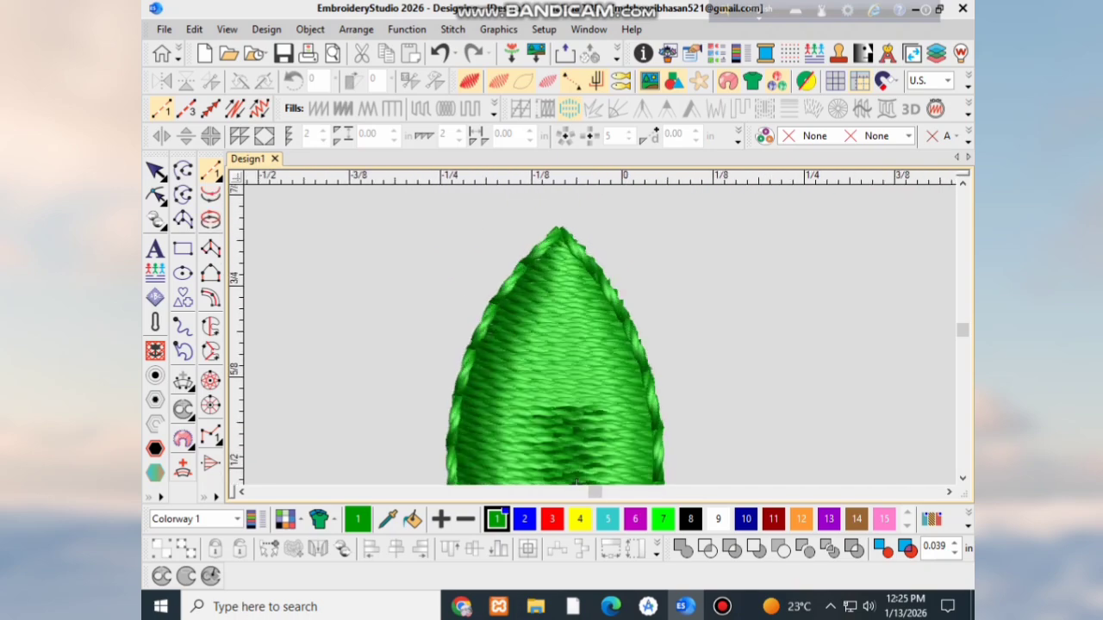
pyautogui.scroll(-2, 575, 482)
pyautogui.scroll(2, 581, 472)
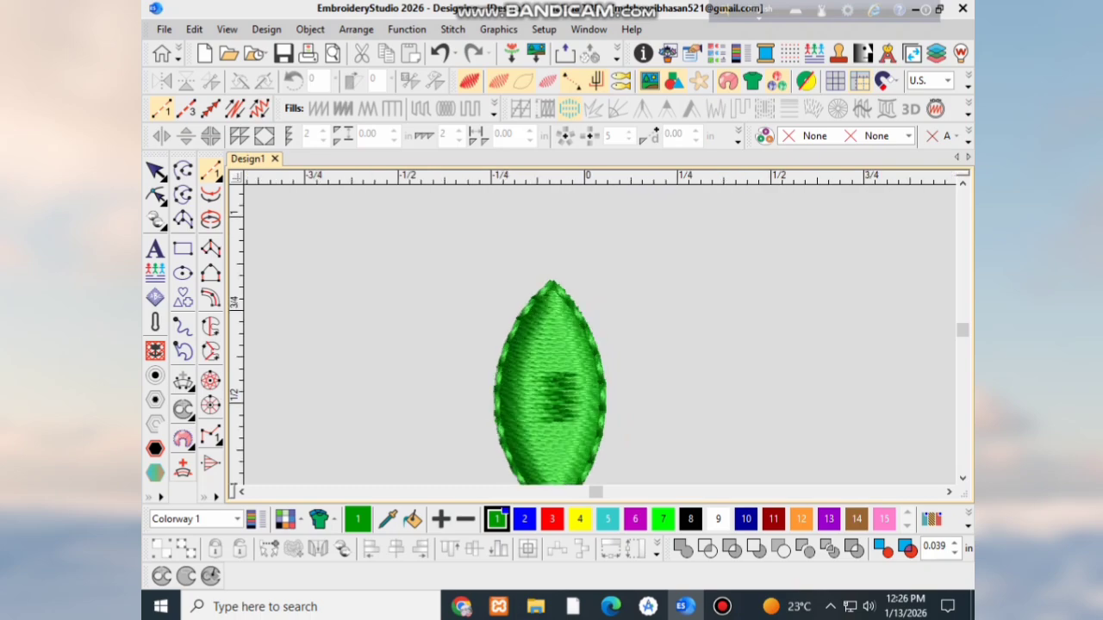
pyautogui.scroll(-1, 559, 482)
pyautogui.scroll(3, 565, 482)
pyautogui.scroll(1, 569, 480)
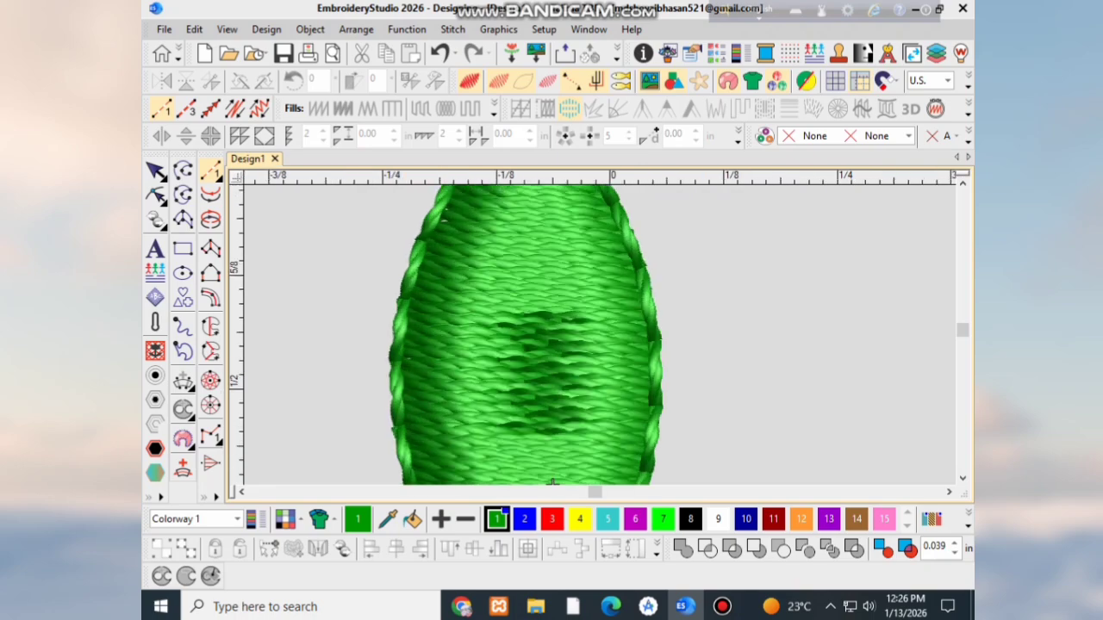
pyautogui.scroll(-2, 568, 481)
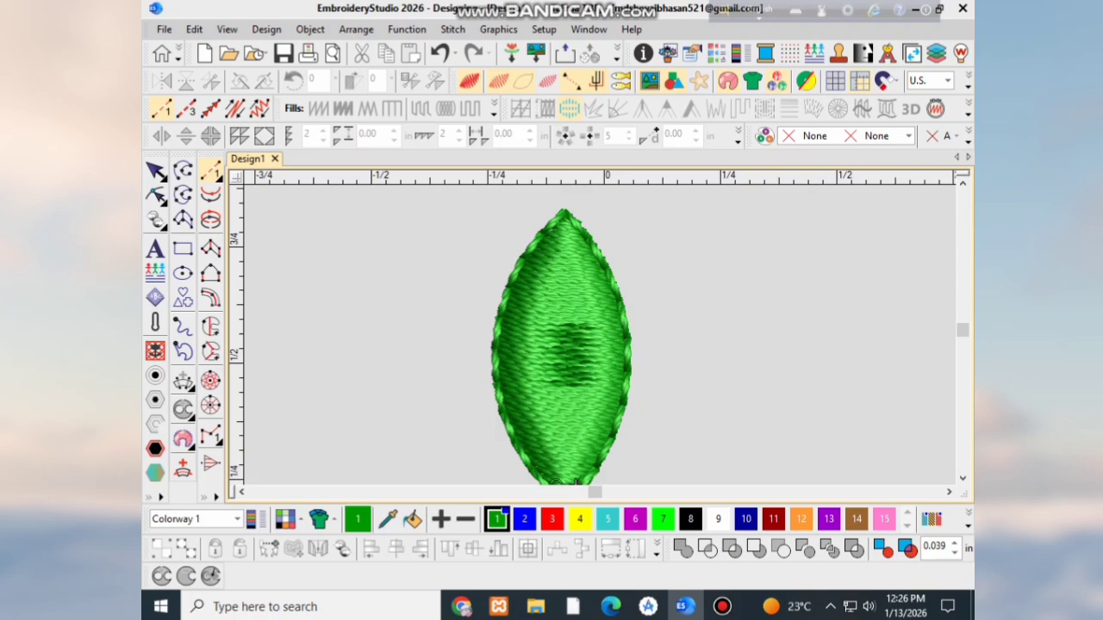
pyautogui.press('Escape')
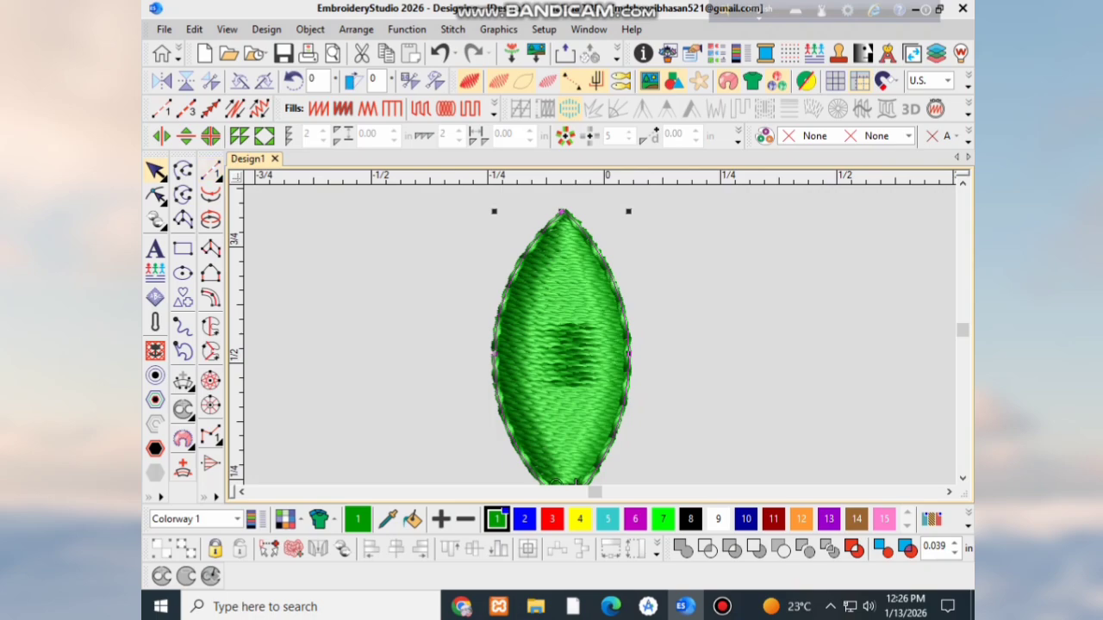
pyautogui.click(210, 171)
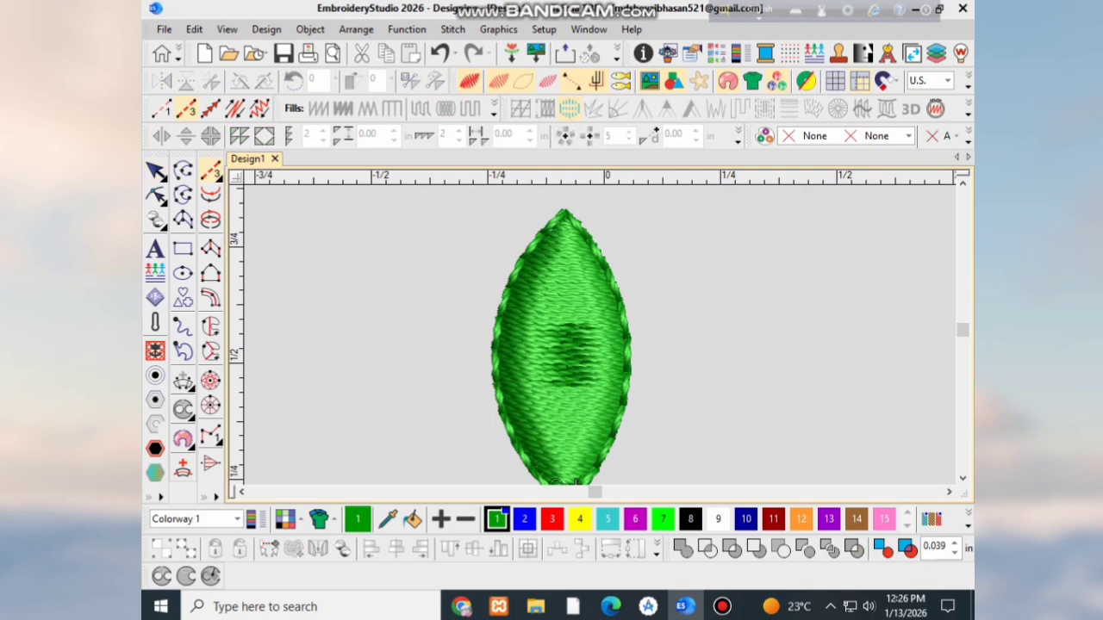
pyautogui.scroll(4, 587, 252)
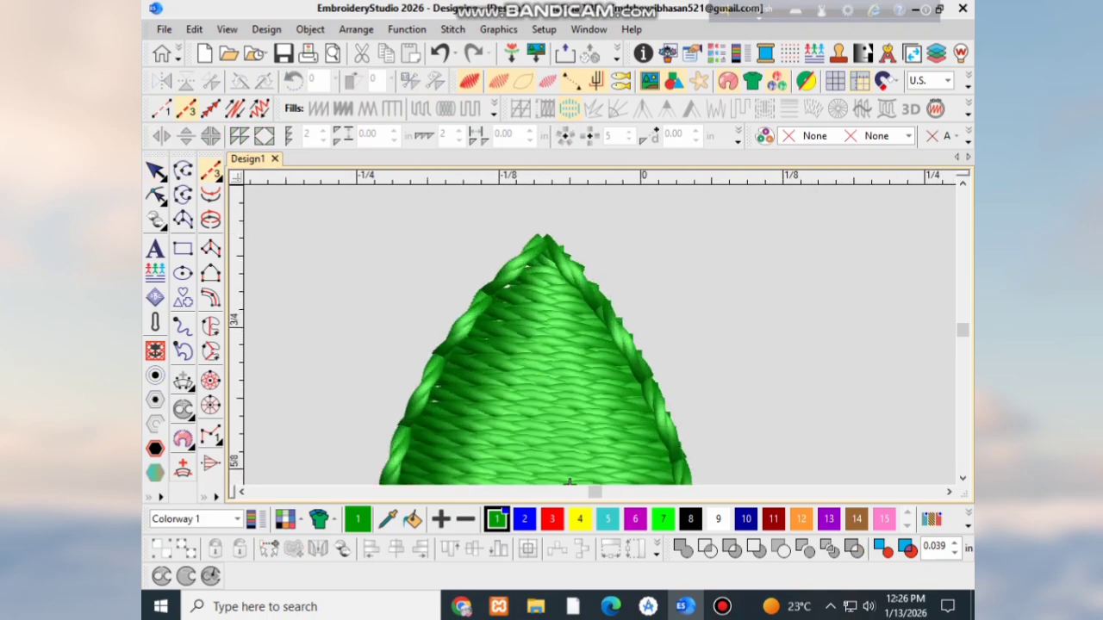
pyautogui.scroll(-5, 579, 465)
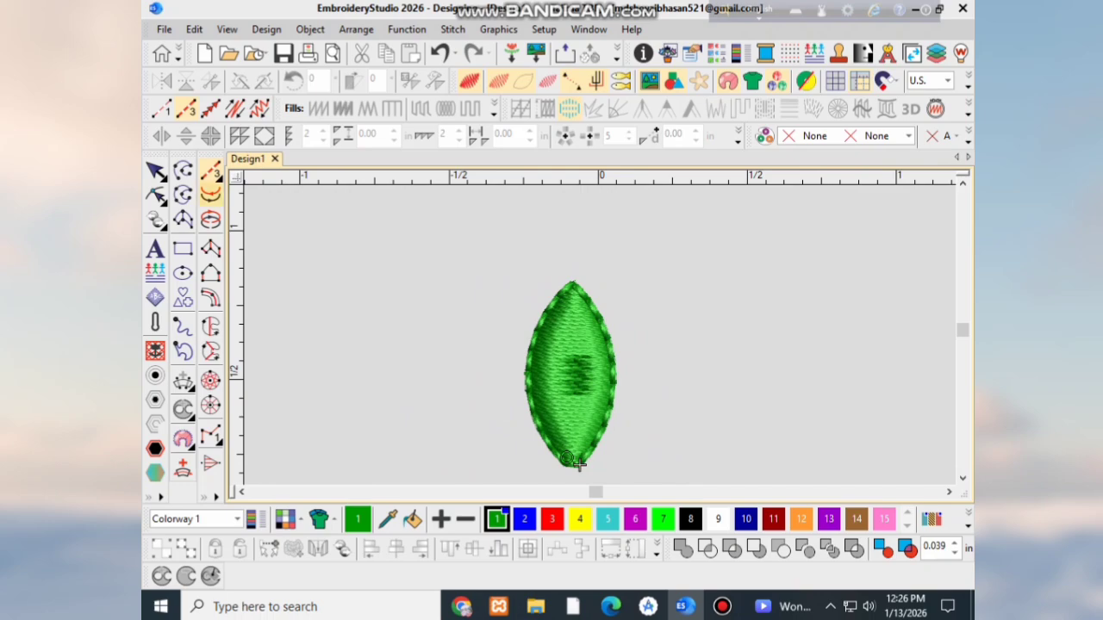
pyautogui.click(215, 177)
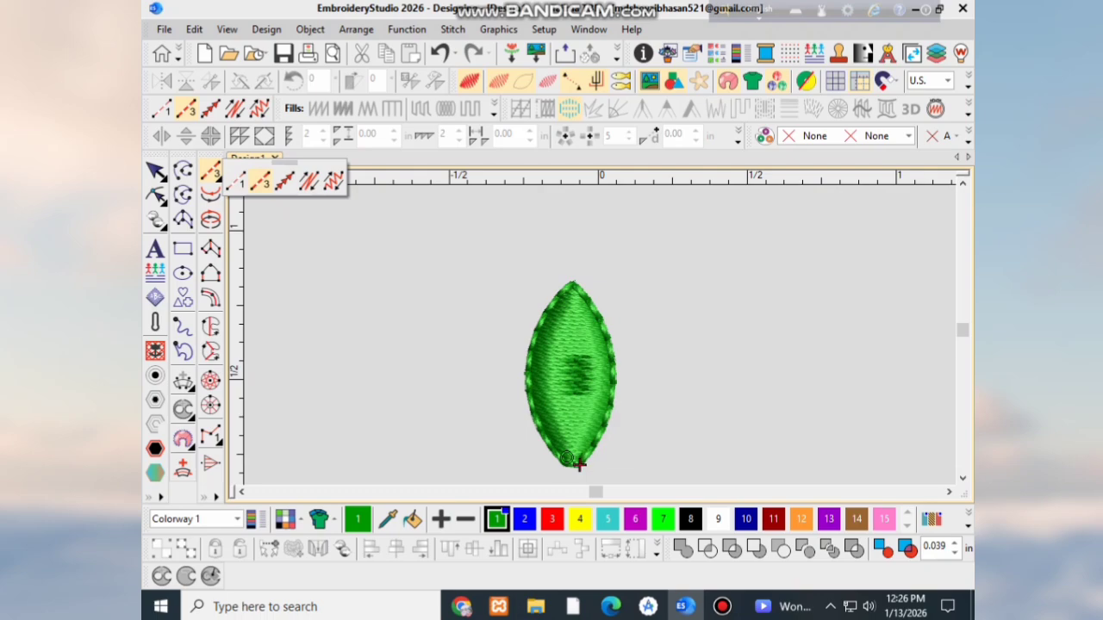
pyautogui.click(578, 464)
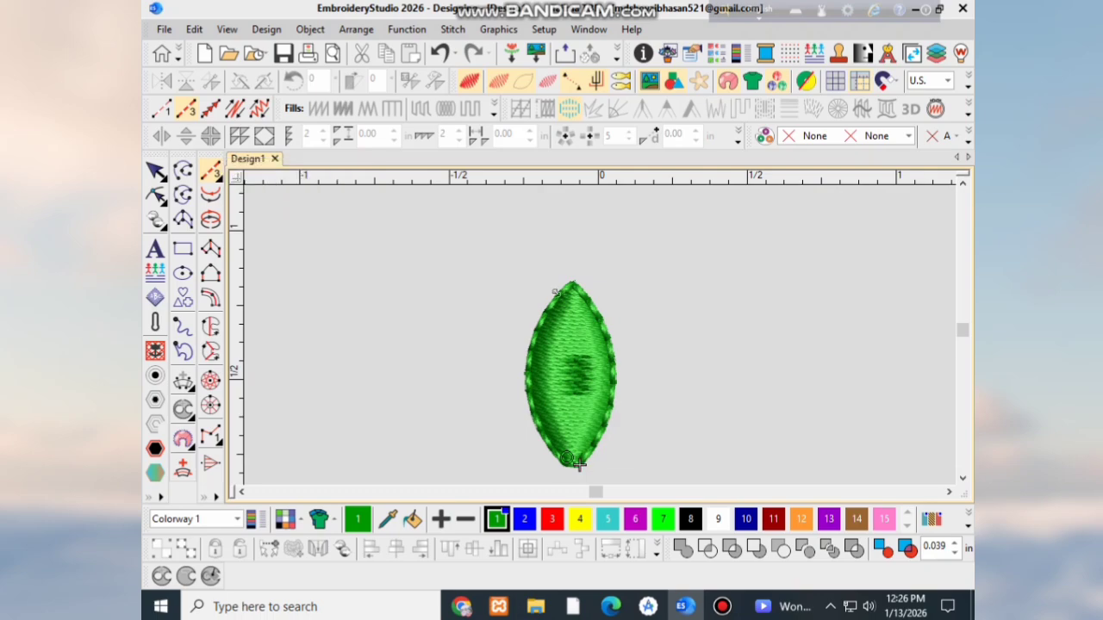
pyautogui.press('Return')
pyautogui.press('Escape')
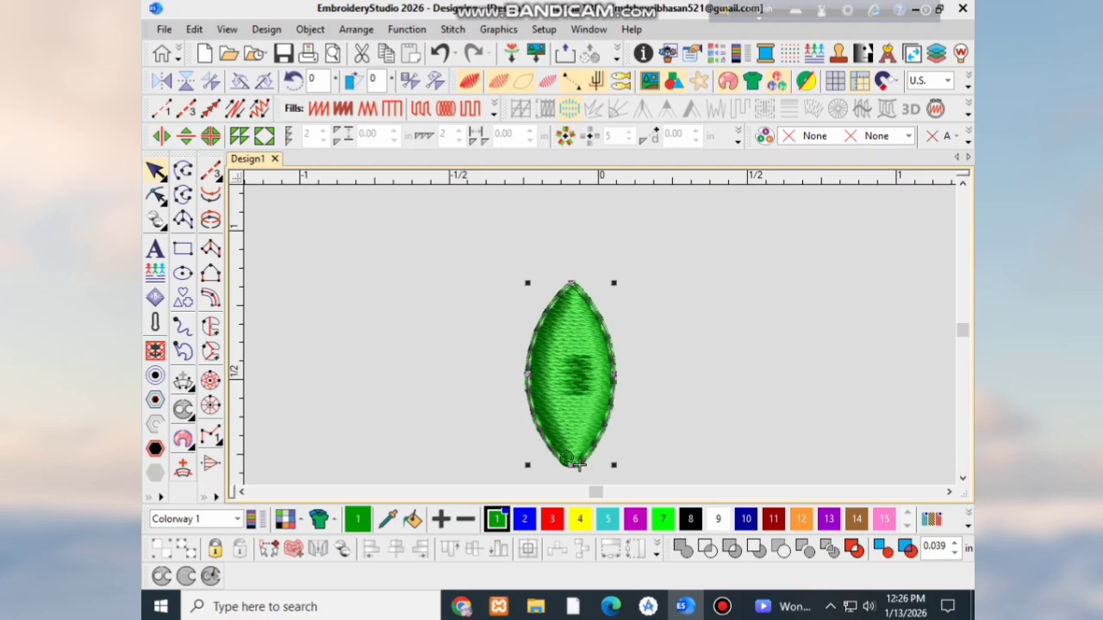
# Step: Change the upright petal's run outline to the slanted, rope-like stem stitch run type
pyautogui.press('space')
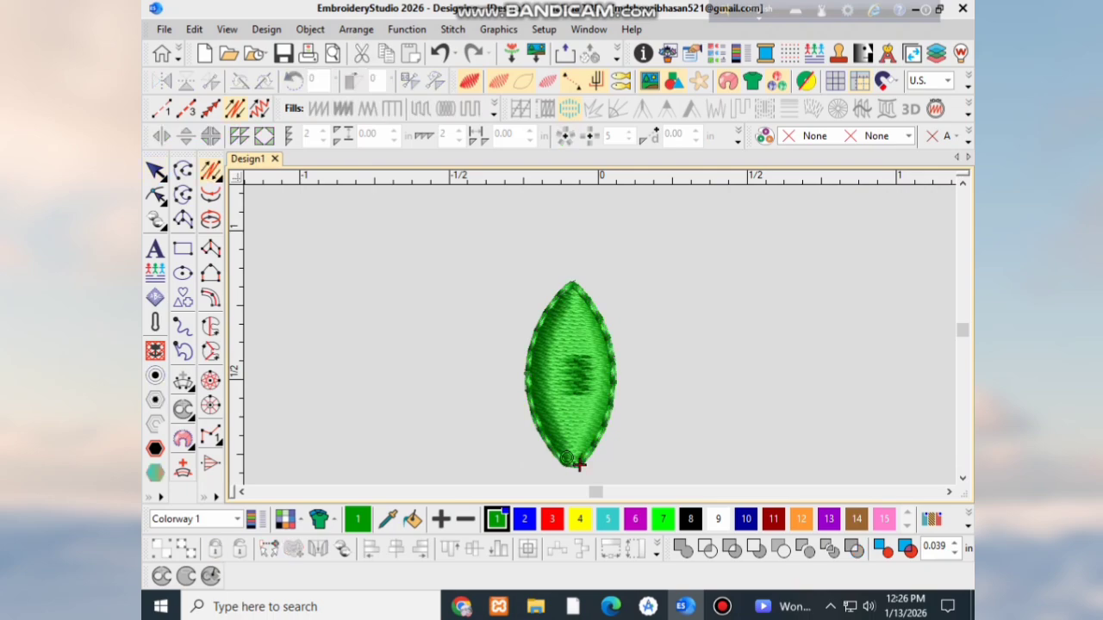
pyautogui.scroll(3, 579, 464)
pyautogui.scroll(-4, 582, 424)
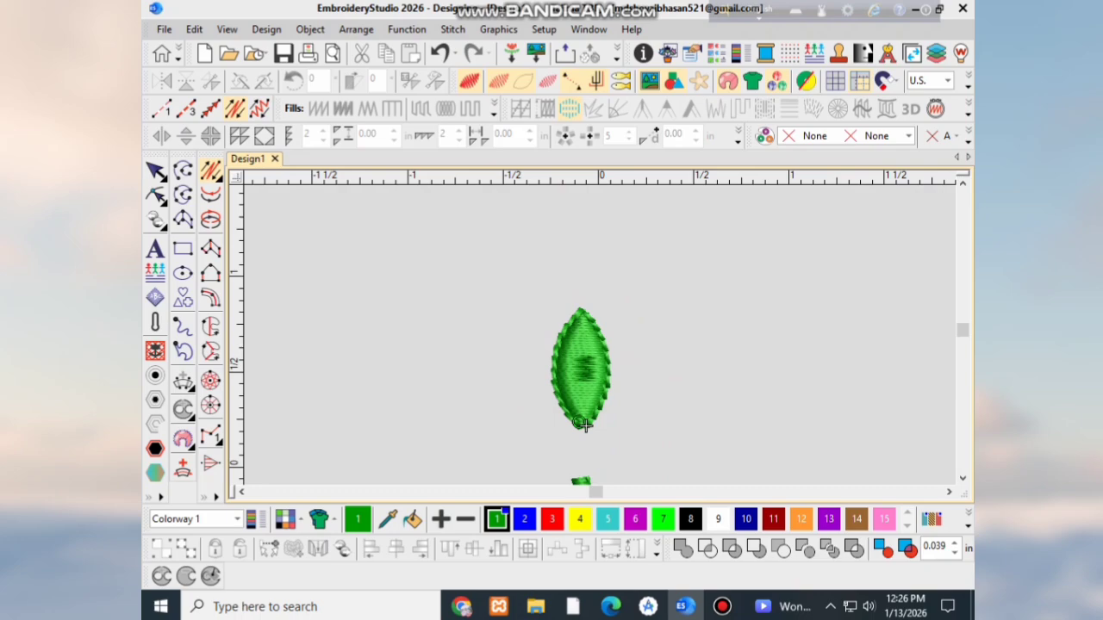
pyautogui.scroll(3, 583, 424)
pyautogui.scroll(-1, 577, 439)
pyautogui.scroll(1, 560, 466)
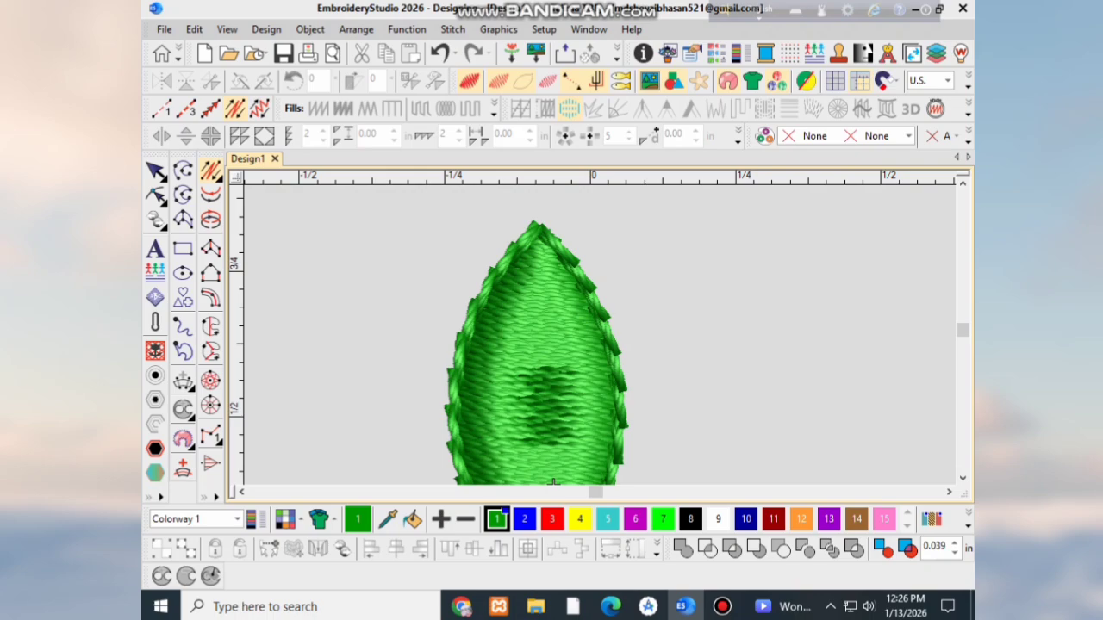
# Step: Review the run types available for Digitize Run and examine the slanted outline stitches around the petal
pyautogui.click(212, 172)
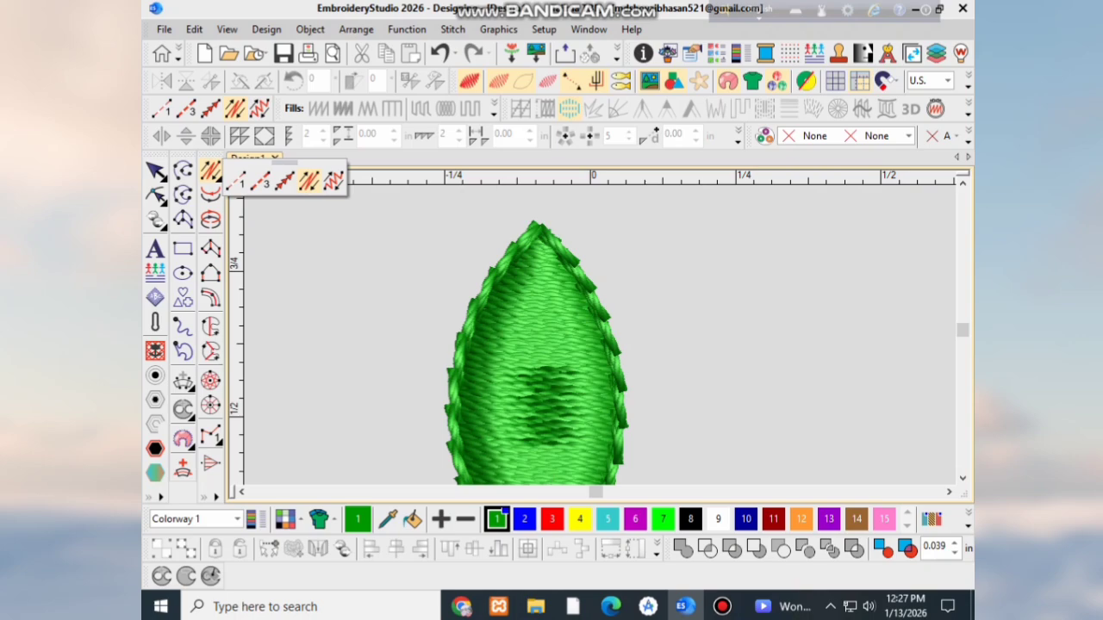
pyautogui.click(412, 280)
pyautogui.scroll(-5, 629, 340)
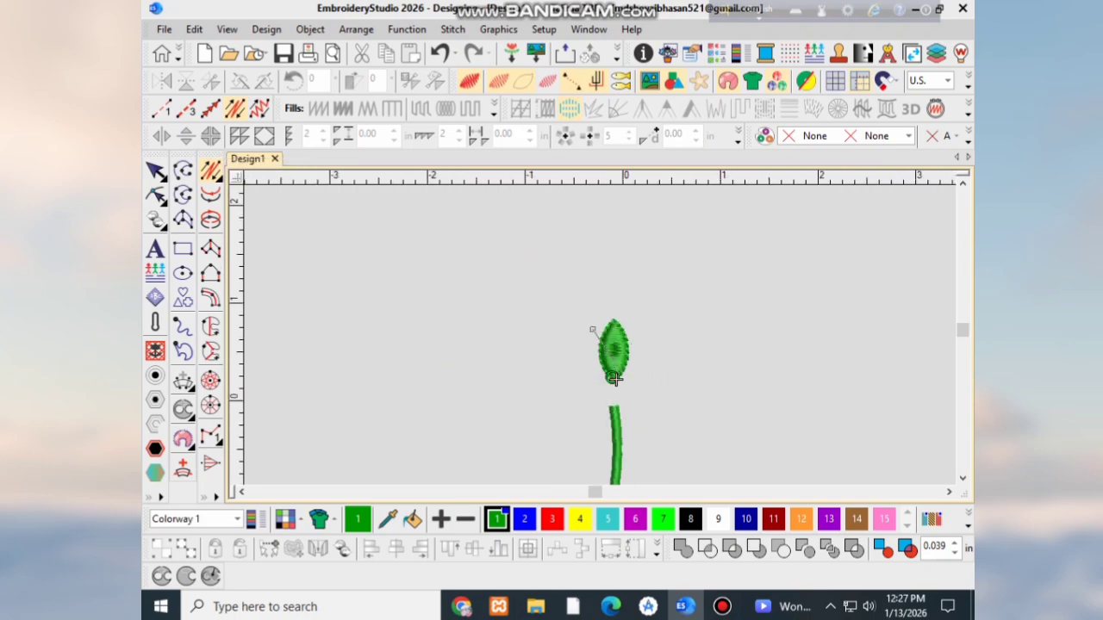
pyautogui.press('Escape')
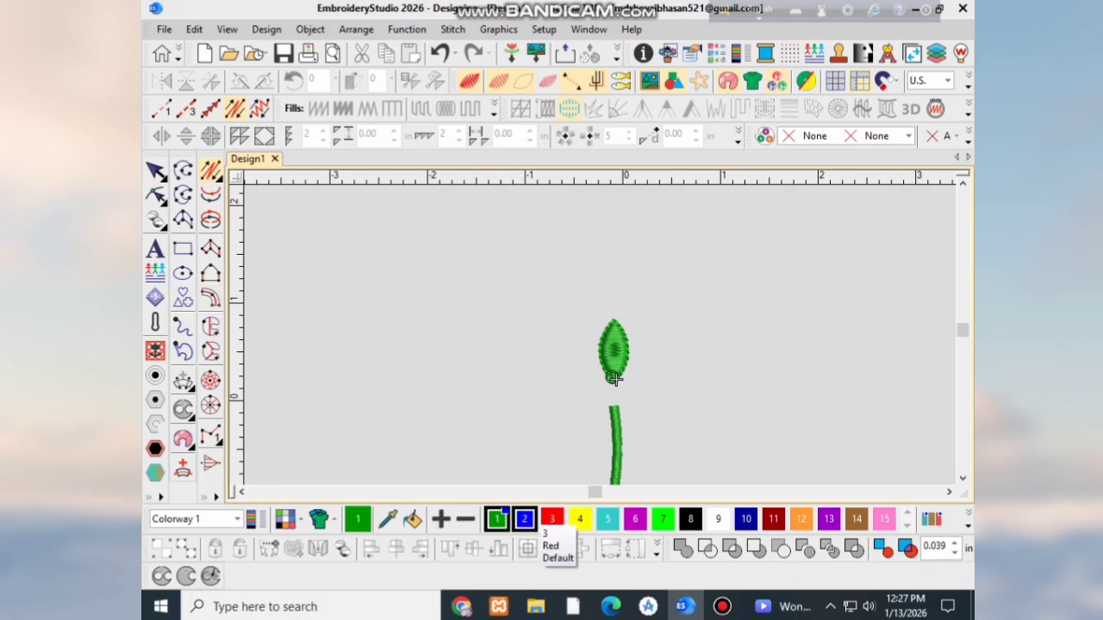
pyautogui.scroll(-2, 613, 427)
pyautogui.scroll(6, 601, 338)
pyautogui.scroll(1, 610, 186)
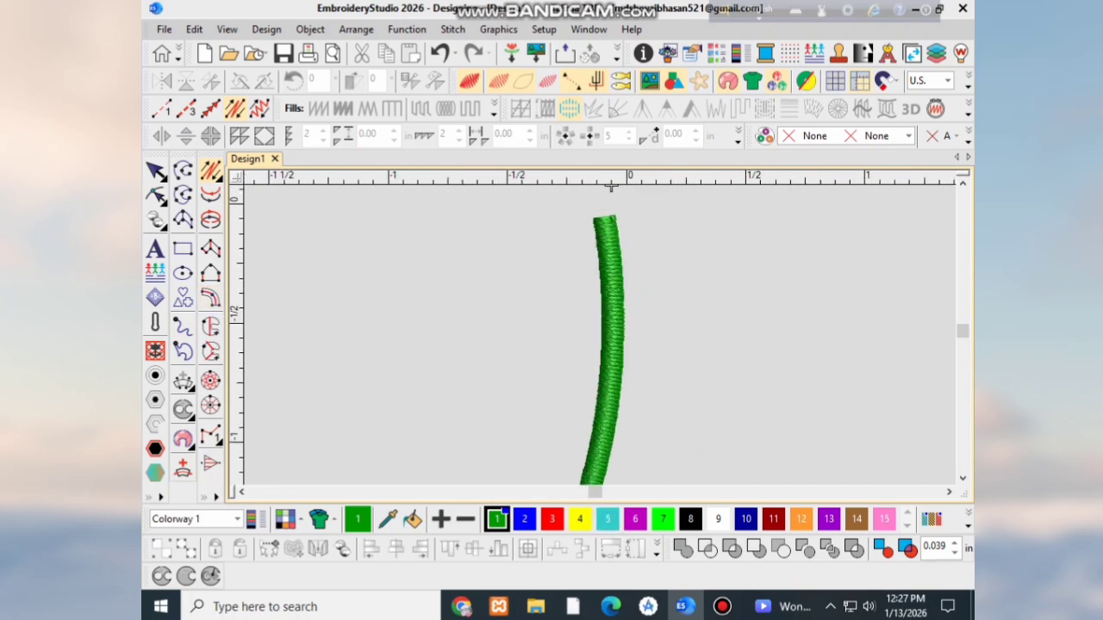
pyautogui.scroll(-4, 602, 290)
pyautogui.scroll(4, 602, 291)
pyautogui.scroll(-5, 621, 358)
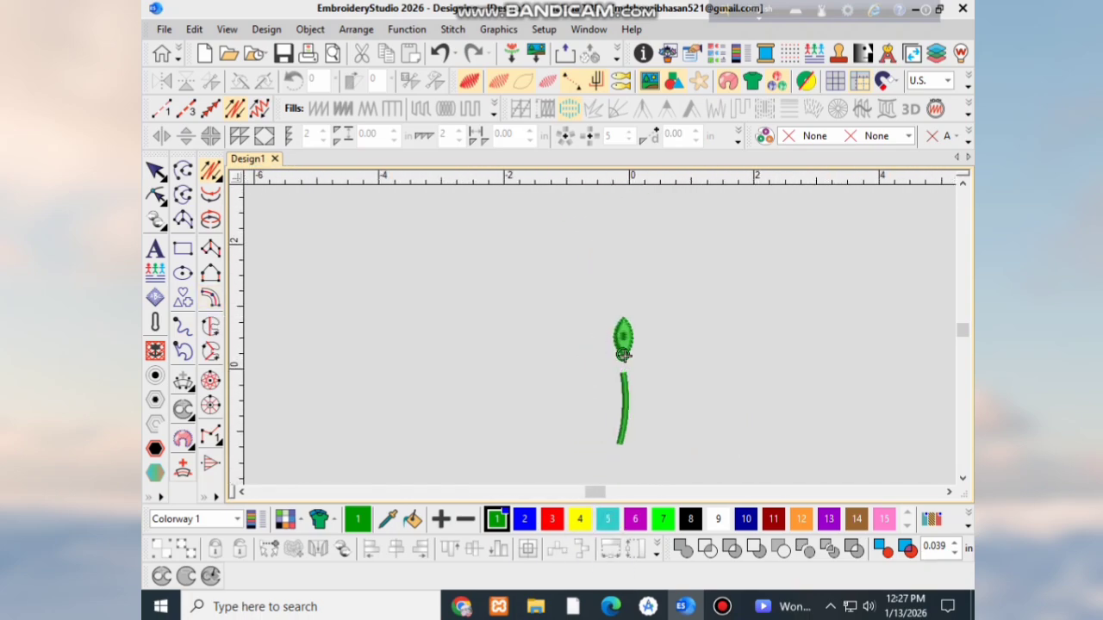
pyautogui.scroll(-3, 621, 358)
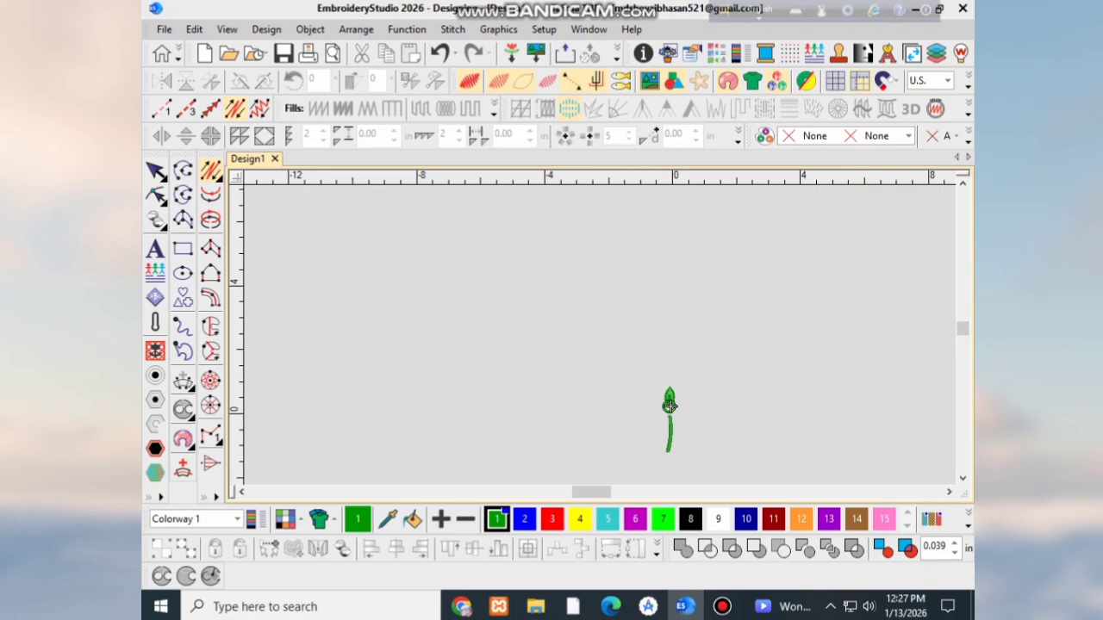
pyautogui.scroll(6, 669, 405)
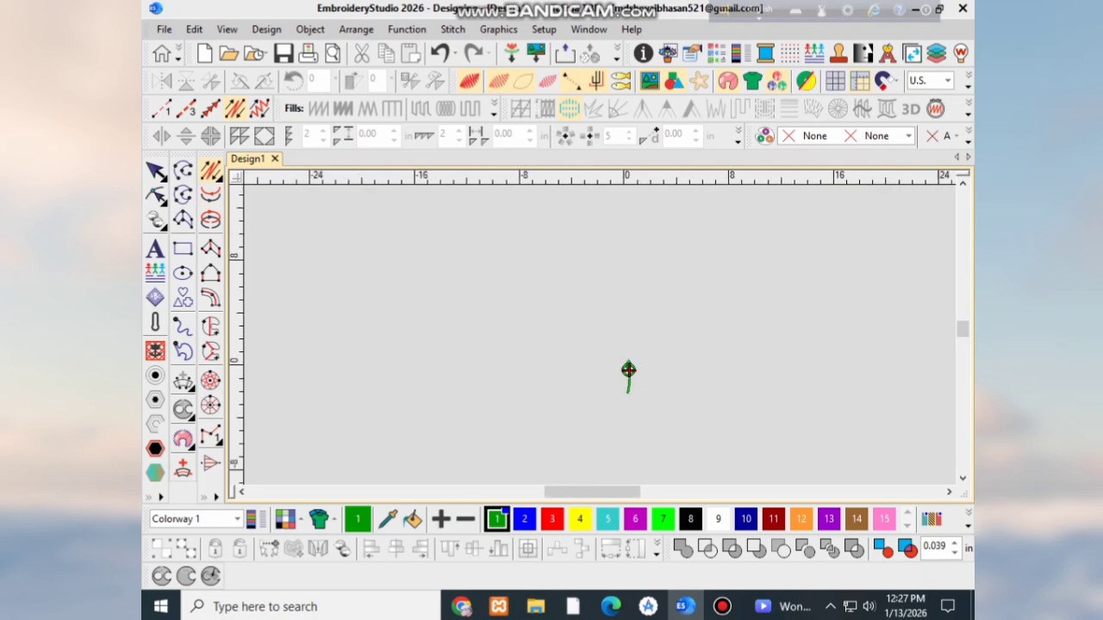
pyautogui.scroll(1, 613, 349)
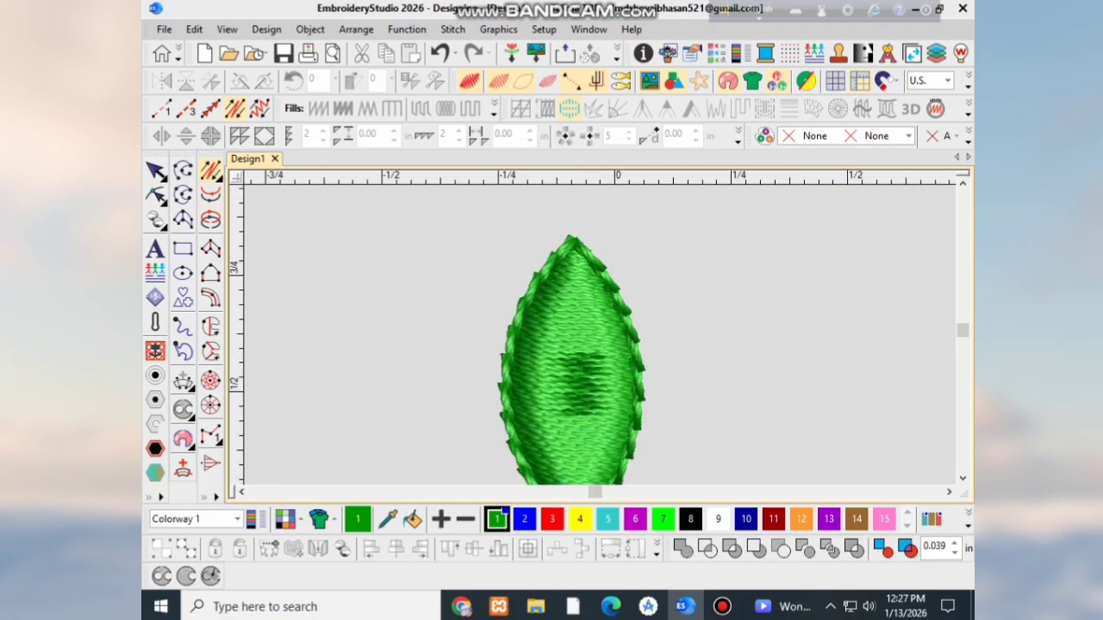
pyautogui.scroll(-1, 663, 448)
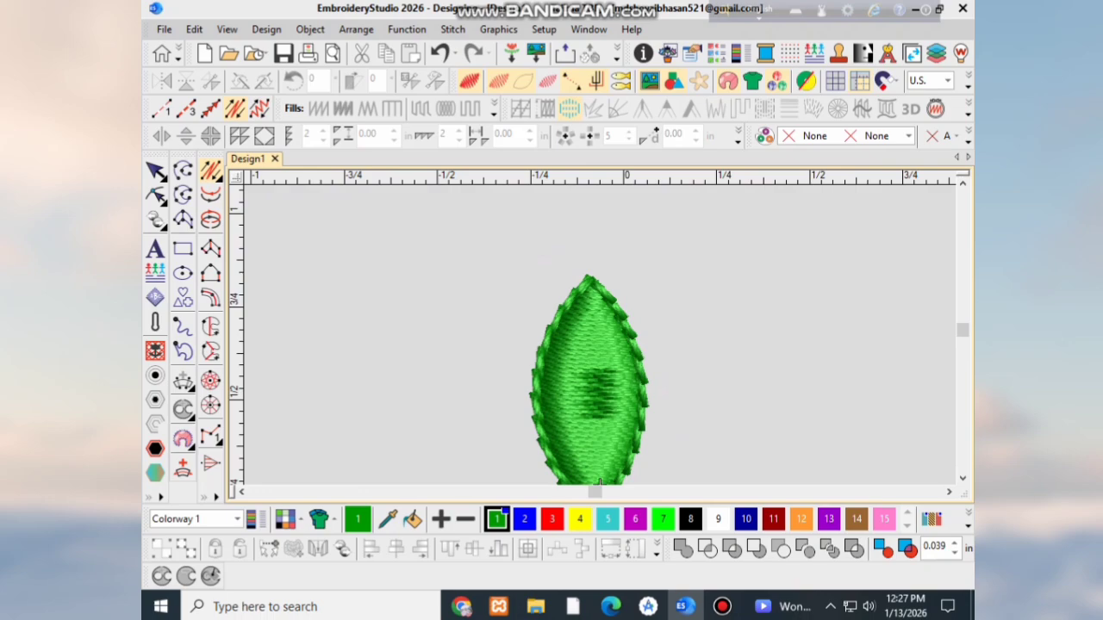
pyautogui.click(211, 172)
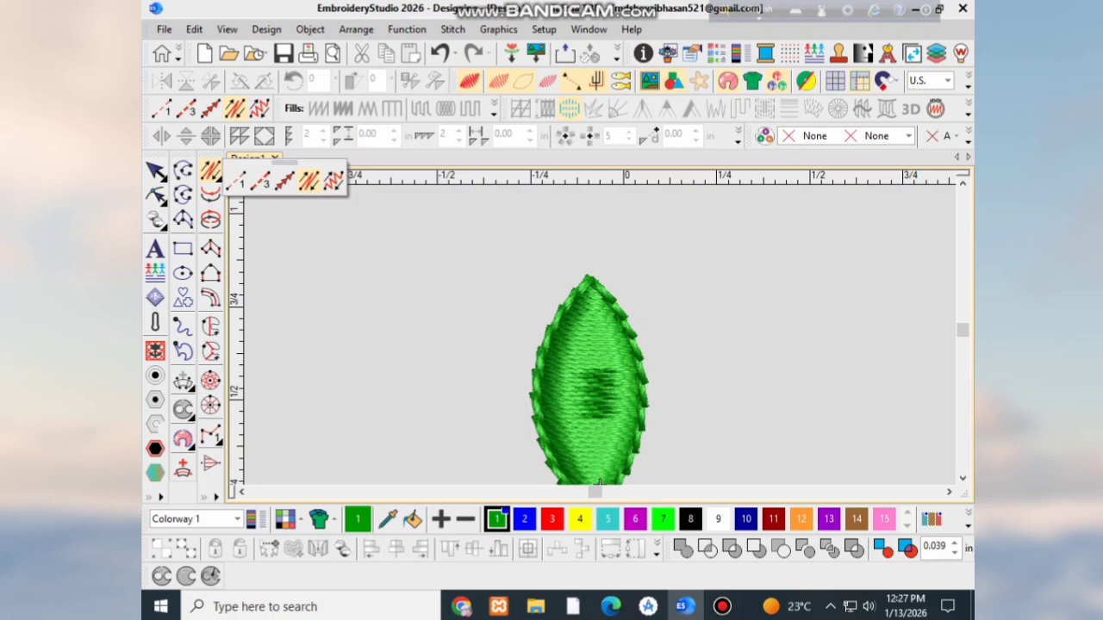
pyautogui.click(517, 342)
pyautogui.press('Escape')
pyautogui.press('Escape')
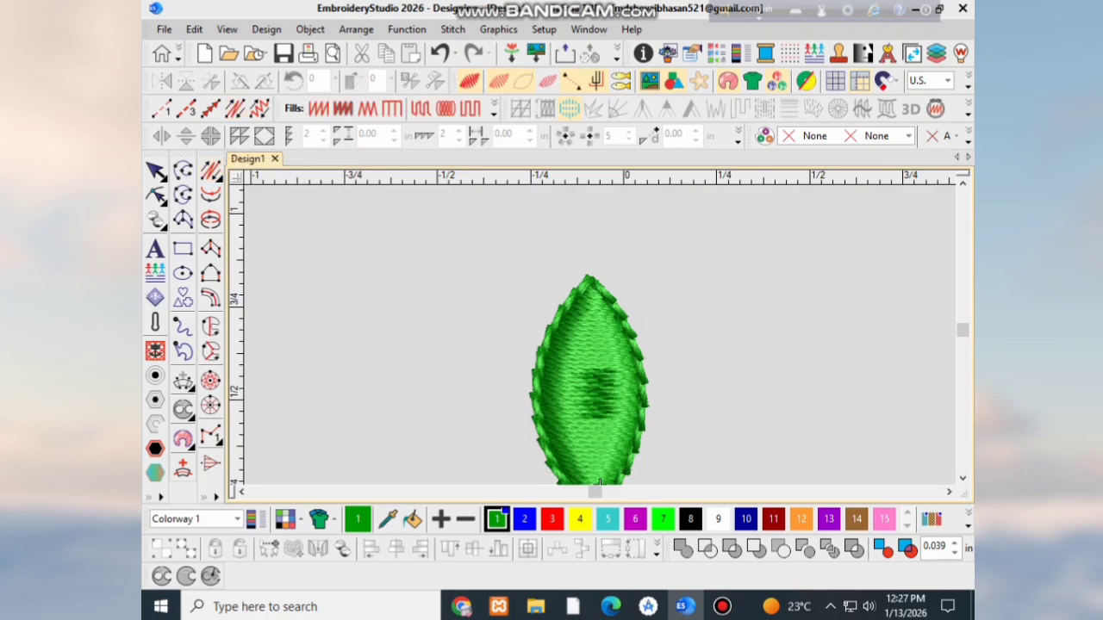
# Step: Group the petal with its run outline and move the group slightly up and to the right
pyautogui.scroll(-4, 596, 332)
pyautogui.scroll(2, 603, 343)
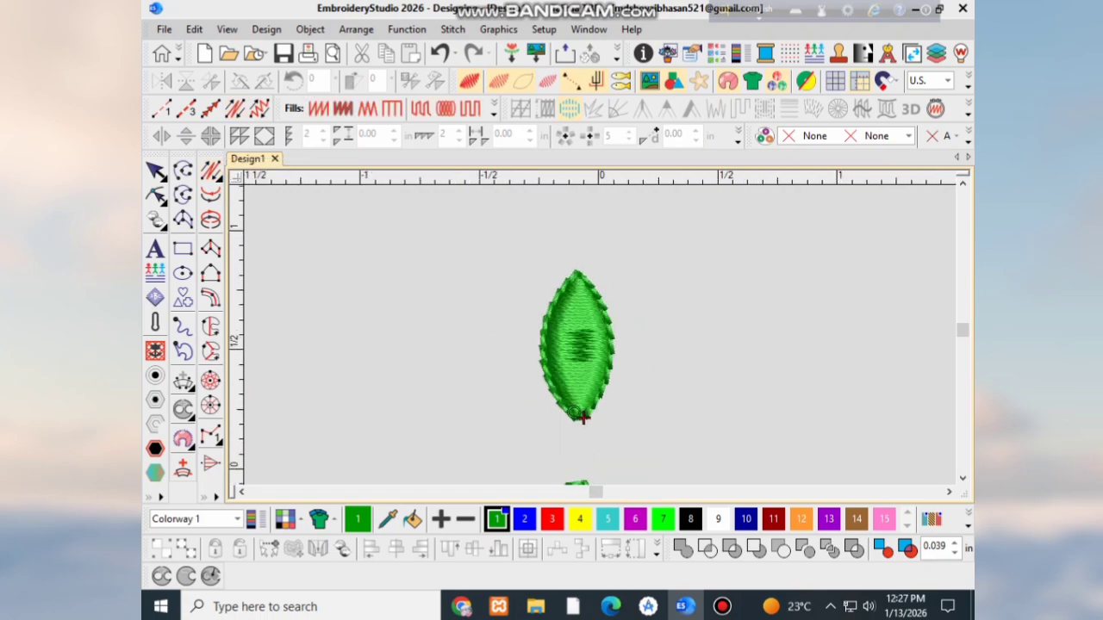
pyautogui.click(582, 417)
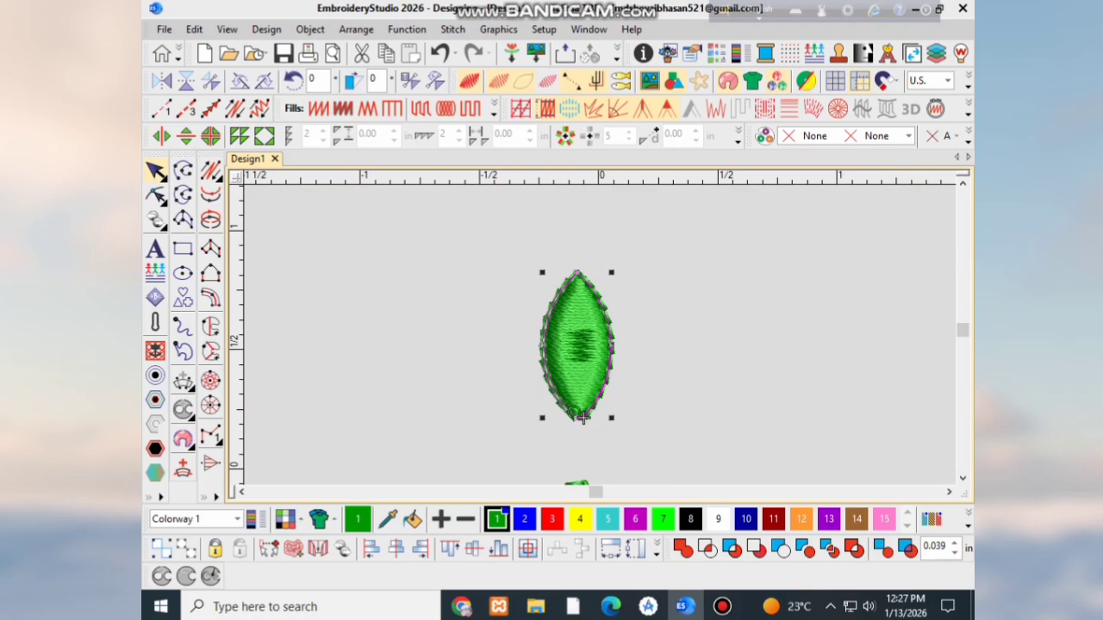
pyautogui.hotkey('ctrl', 'g')
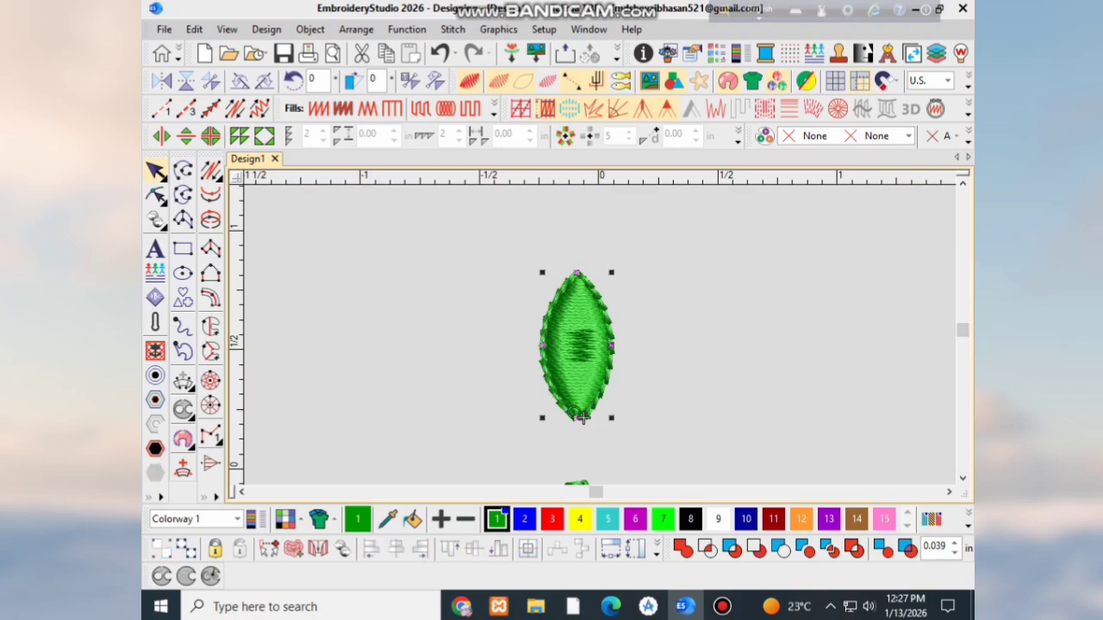
pyautogui.scroll(2, 582, 417)
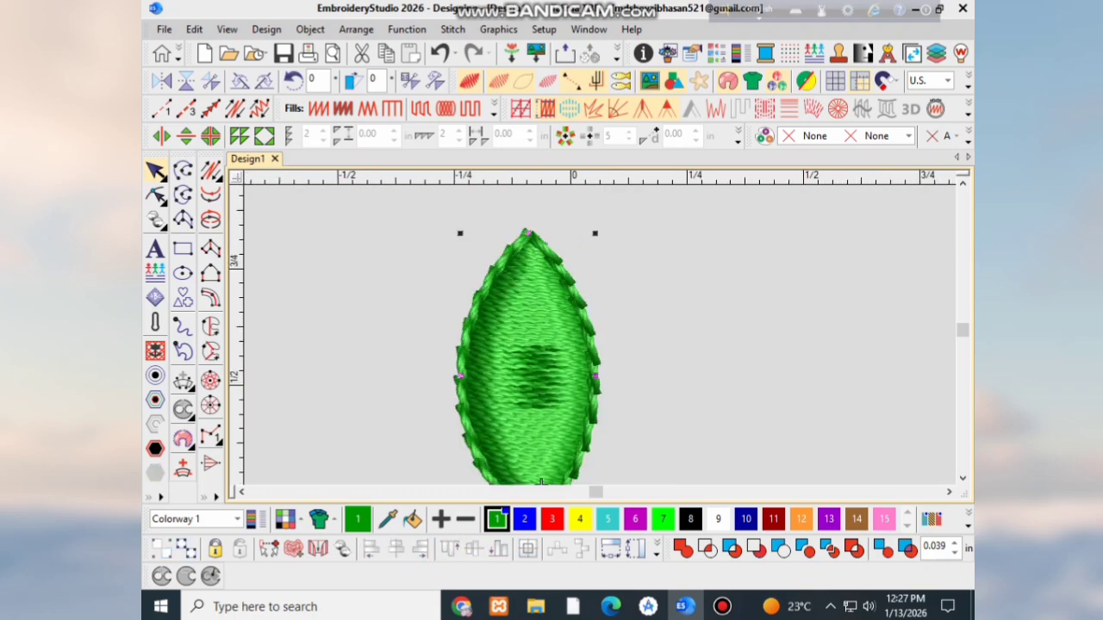
pyautogui.moveTo(527, 371); pyautogui.dragTo(543, 347)
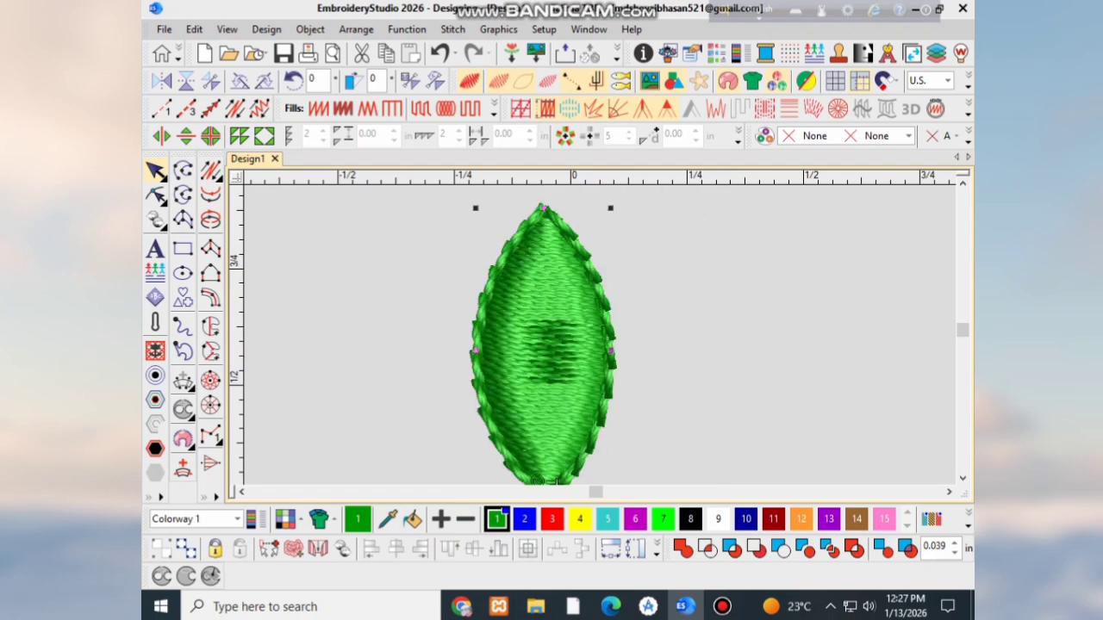
pyautogui.press('Escape')
pyautogui.scroll(-1, 616, 448)
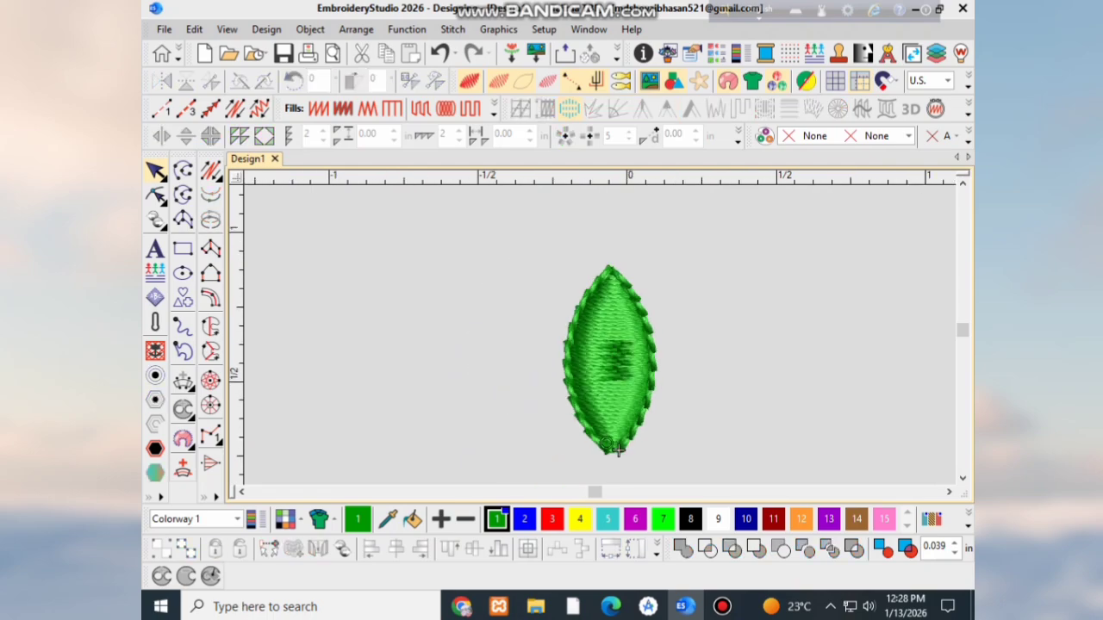
# Step: Start a Wreath from the grouped petal and set the wreath points to 10
pyautogui.scroll(-1, 616, 448)
pyautogui.click(594, 388)
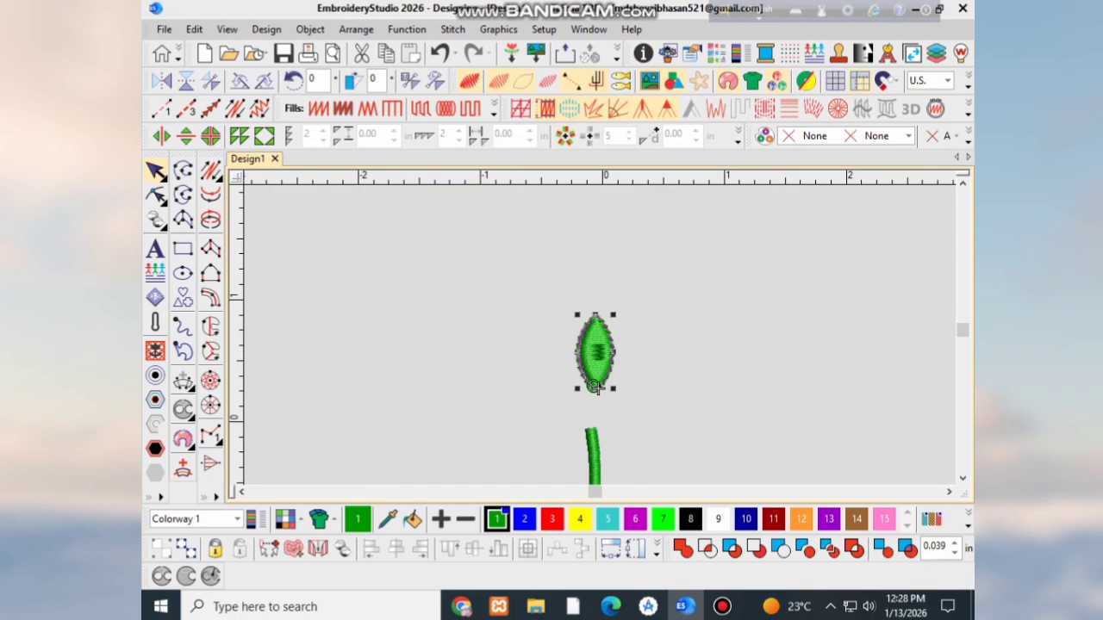
pyautogui.click(568, 136)
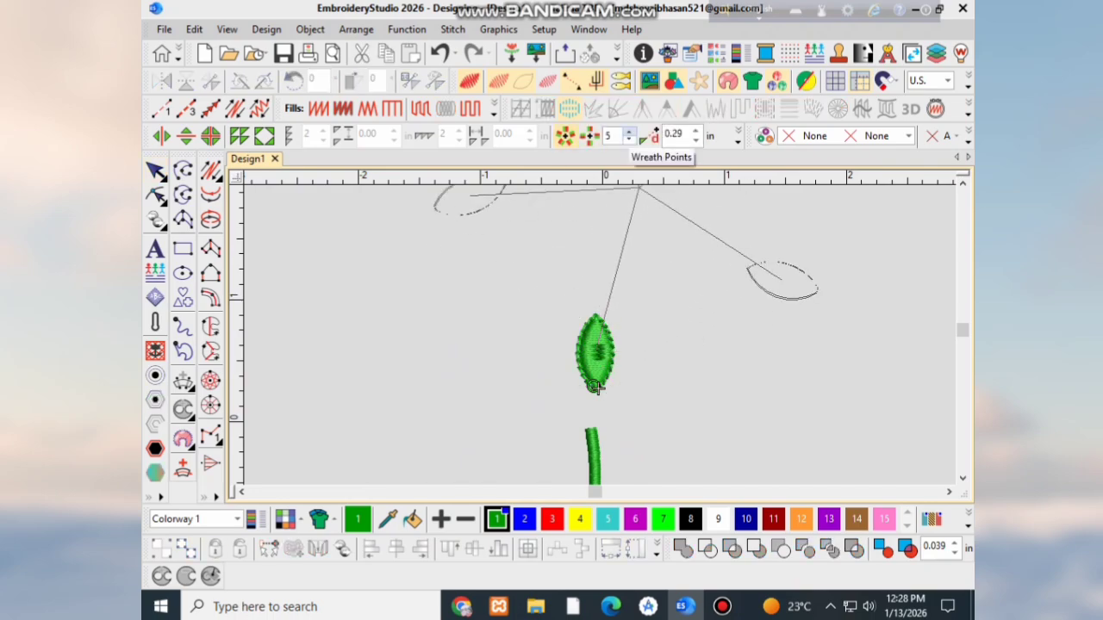
pyautogui.click(630, 132)
pyautogui.click(630, 132)
pyautogui.click(630, 132)
pyautogui.click(630, 131)
pyautogui.click(629, 132)
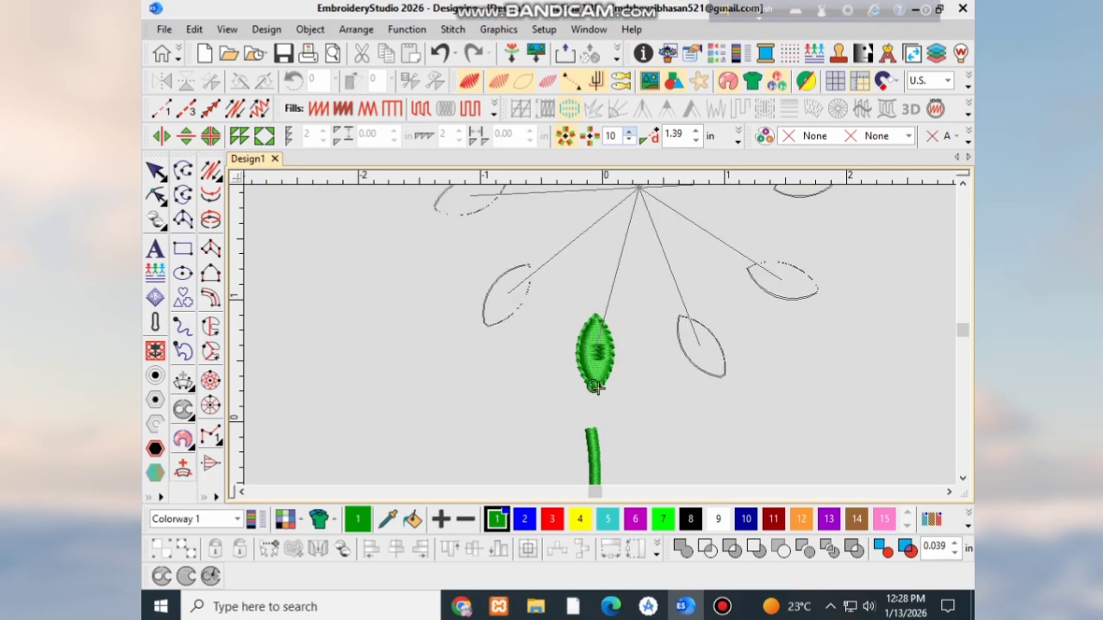
# Step: Set the wreath points to 5 and place the wreath centred on the petal's base
pyautogui.click(630, 140)
pyautogui.click(630, 140)
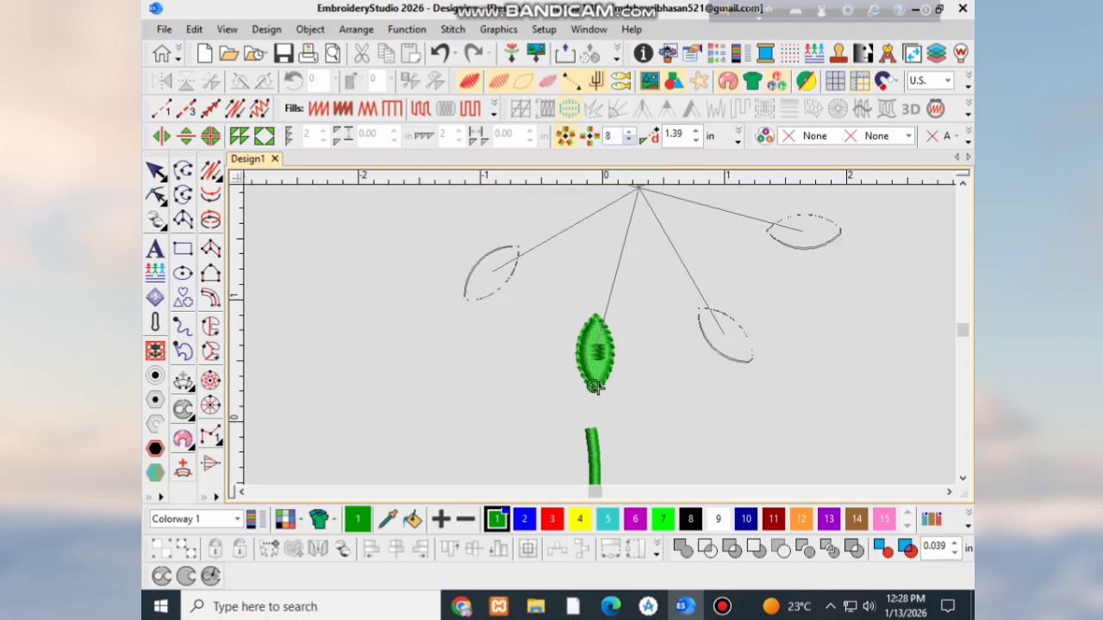
pyautogui.click(630, 140)
pyautogui.click(630, 140)
pyautogui.click(630, 140)
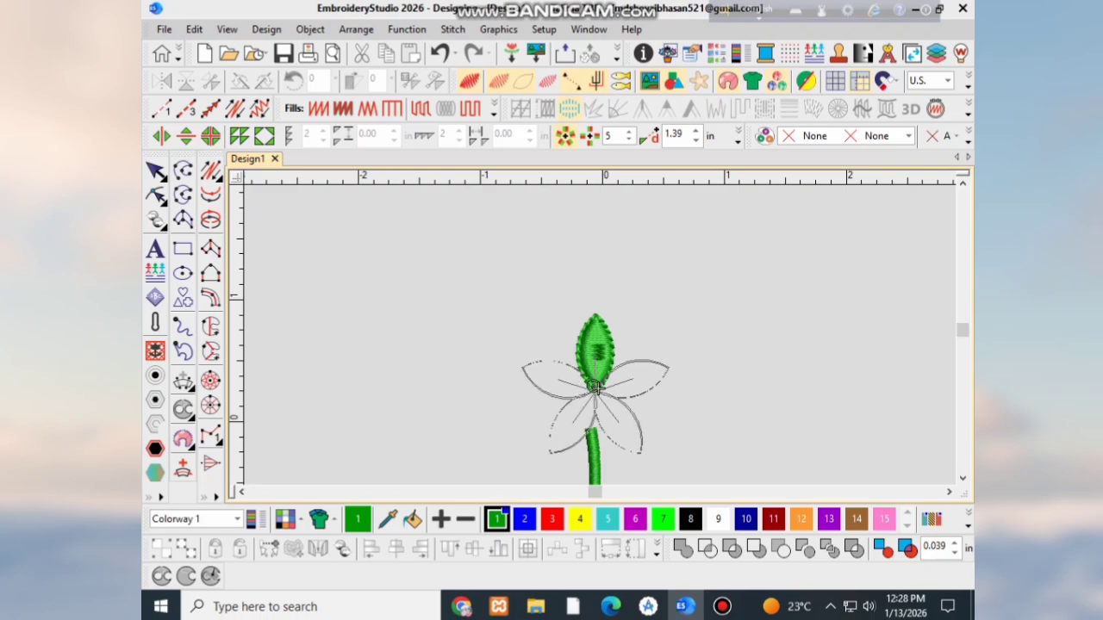
pyautogui.click(593, 387)
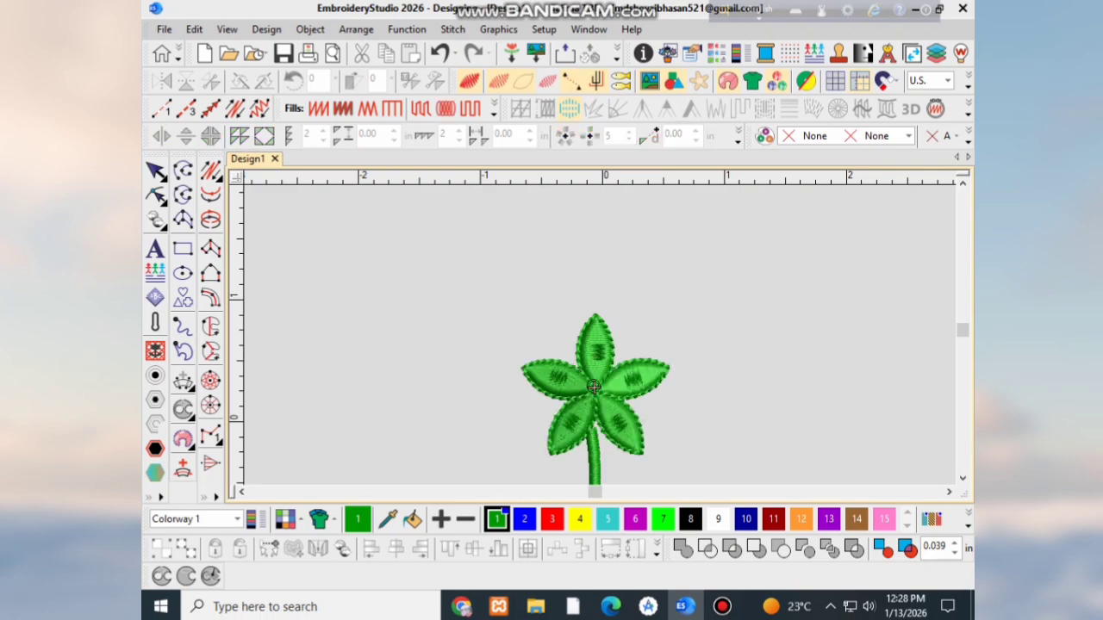
# Step: Move the whole five-petal flower head slightly down so that it overlaps the top of the stem
pyautogui.scroll(3, 594, 387)
pyautogui.scroll(-4, 553, 335)
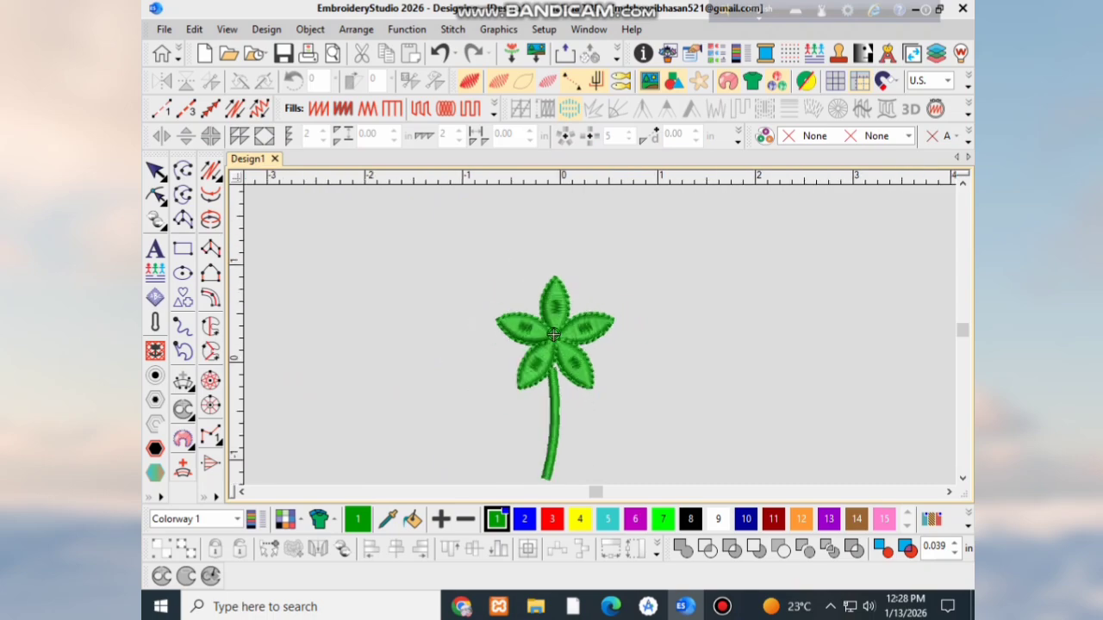
pyautogui.click(553, 335)
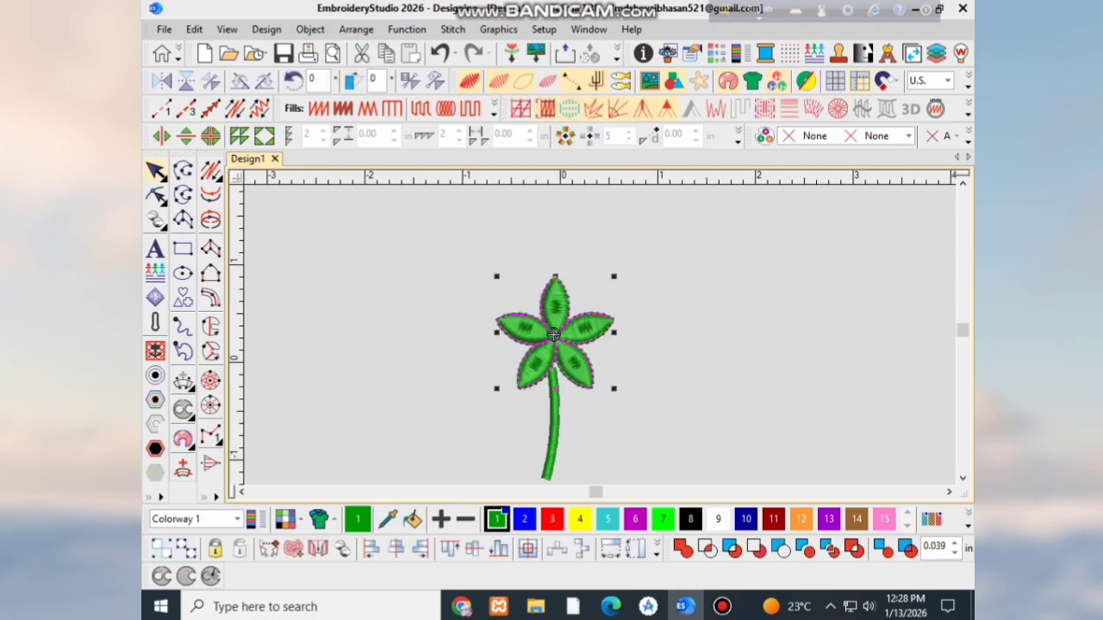
pyautogui.moveTo(553, 335); pyautogui.dragTo(552, 343)
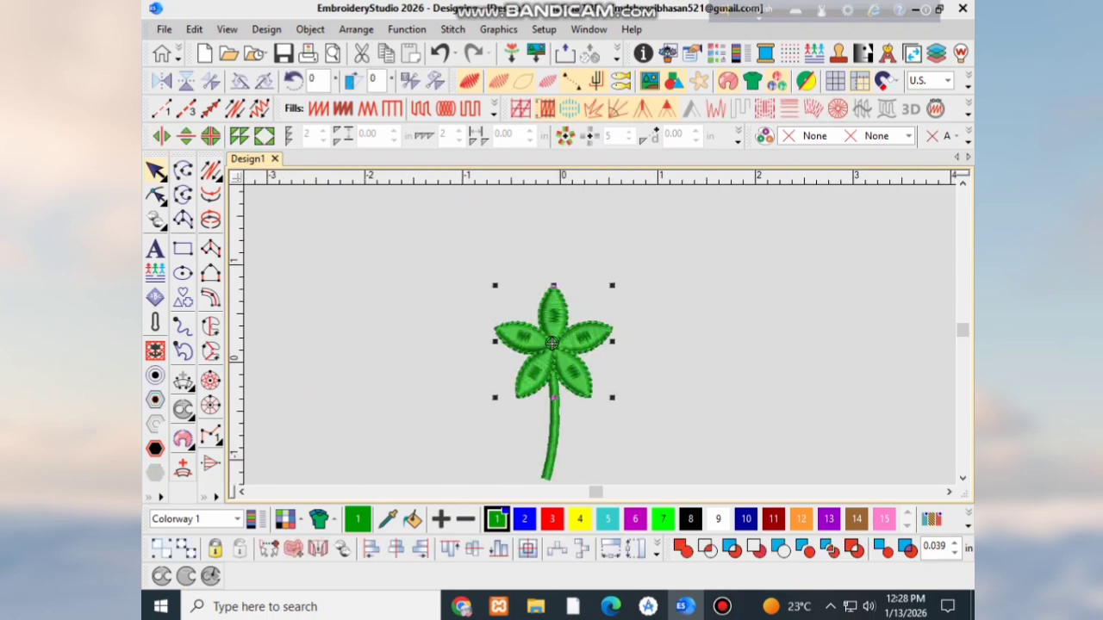
pyautogui.press('Escape')
# Step: Examine the outline stitches around all five petals and where the flower head meets the stem
pyautogui.scroll(4, 551, 343)
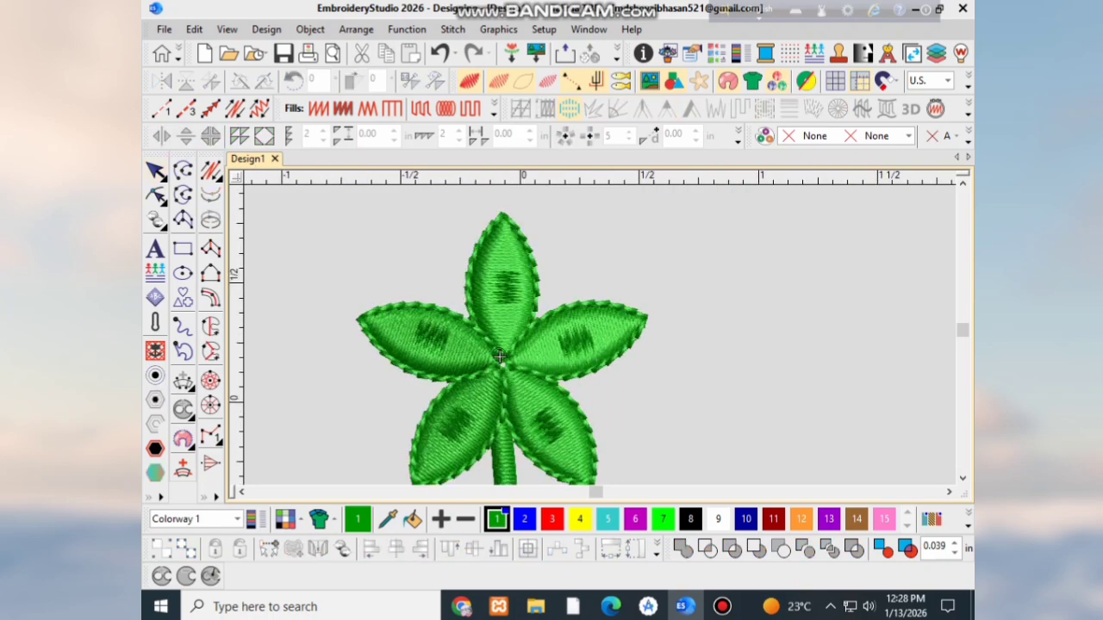
pyautogui.scroll(-2, 501, 353)
pyautogui.scroll(1, 501, 353)
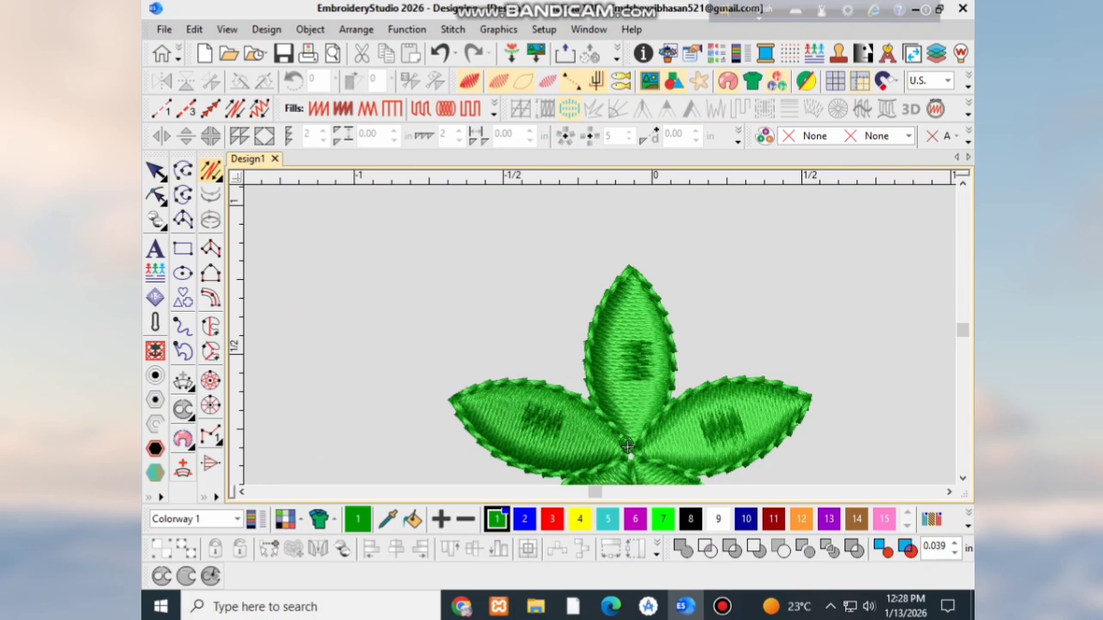
pyautogui.scroll(-4, 627, 444)
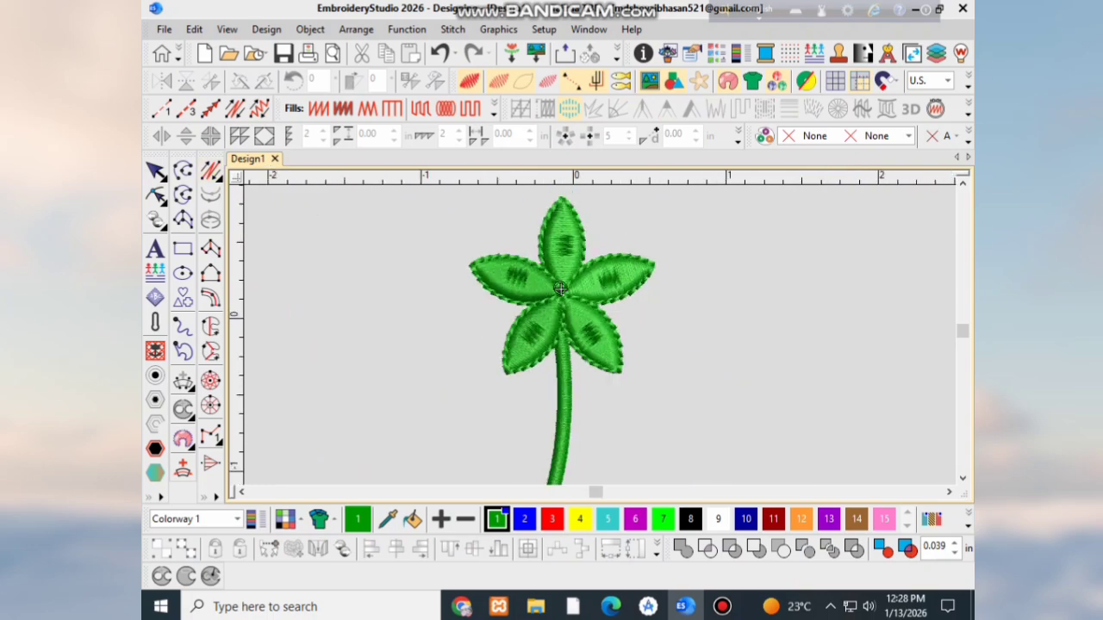
pyautogui.scroll(5, 504, 222)
pyautogui.scroll(-4, 504, 223)
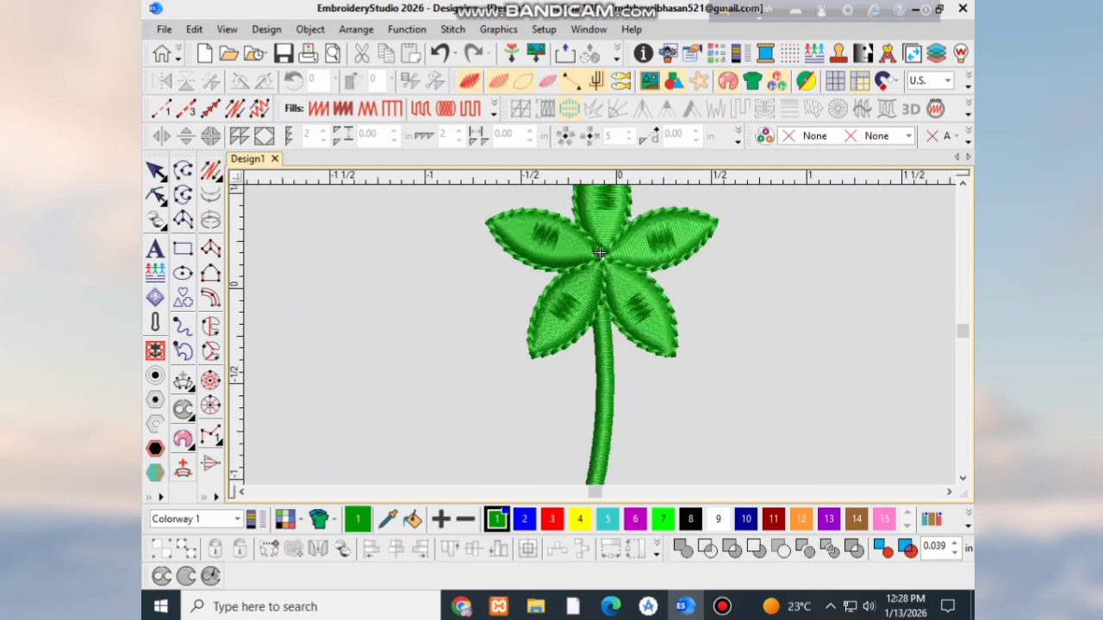
pyautogui.scroll(2, 602, 268)
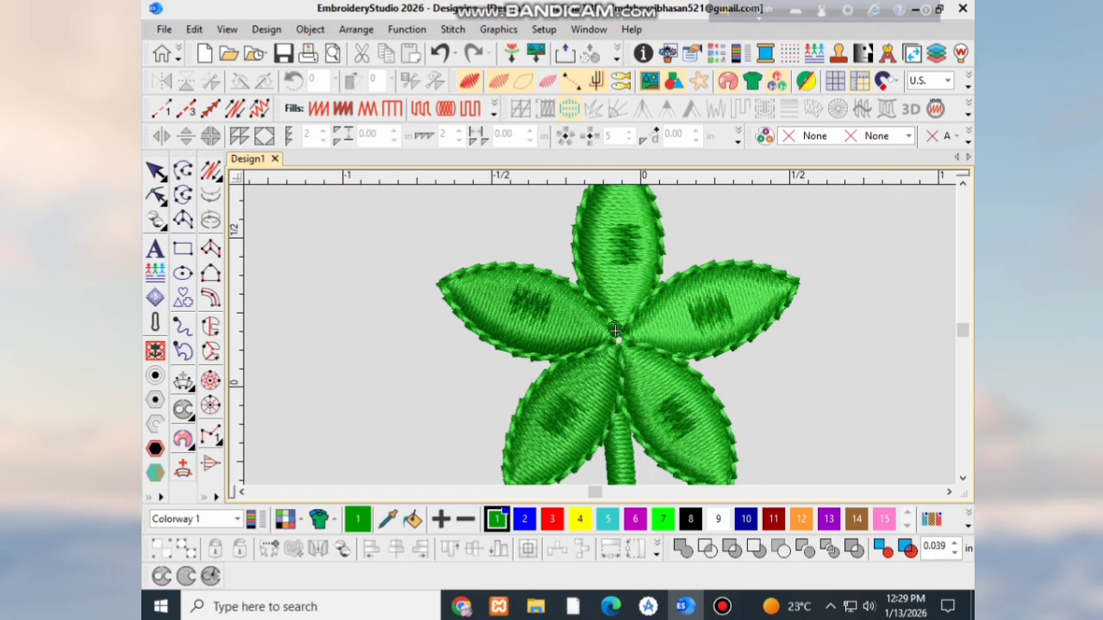
pyautogui.scroll(-2, 615, 330)
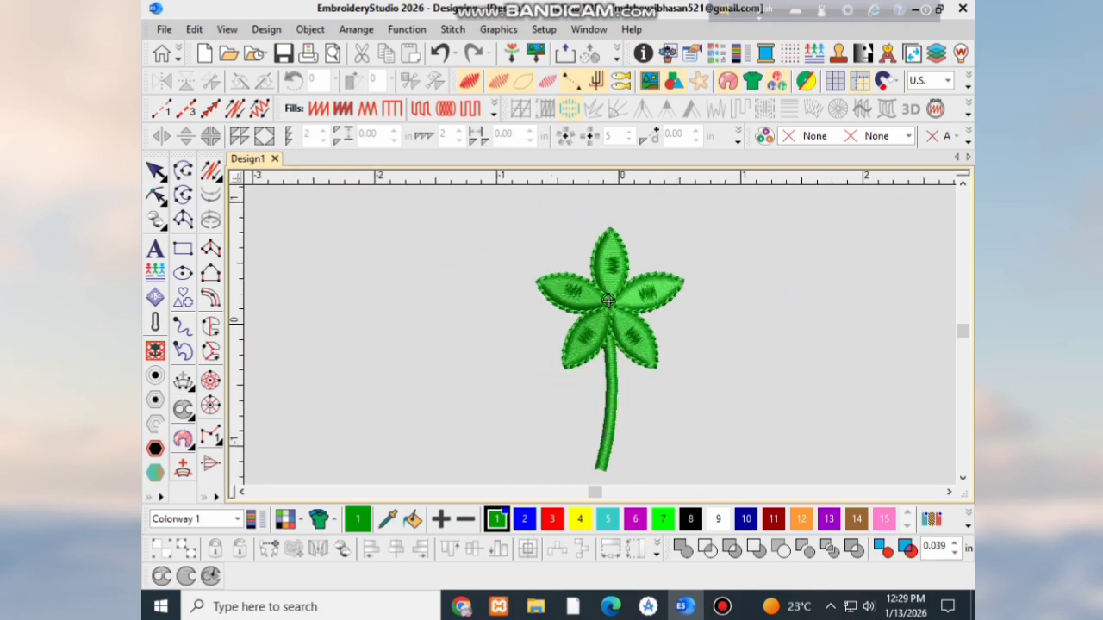